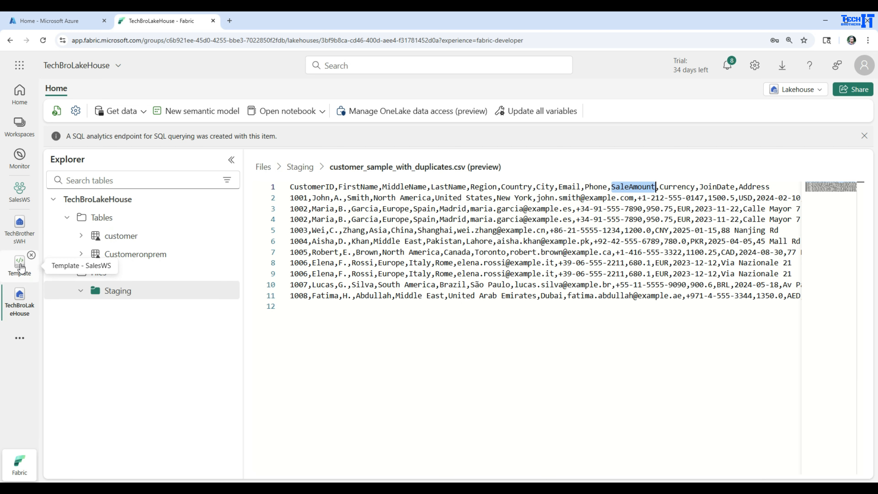
Create a Dataflow Gen2 named df_groupBy in the DataFlows folder of the SalesWS workspace.
{"action": "left_click", "coordinate": [20, 191]}
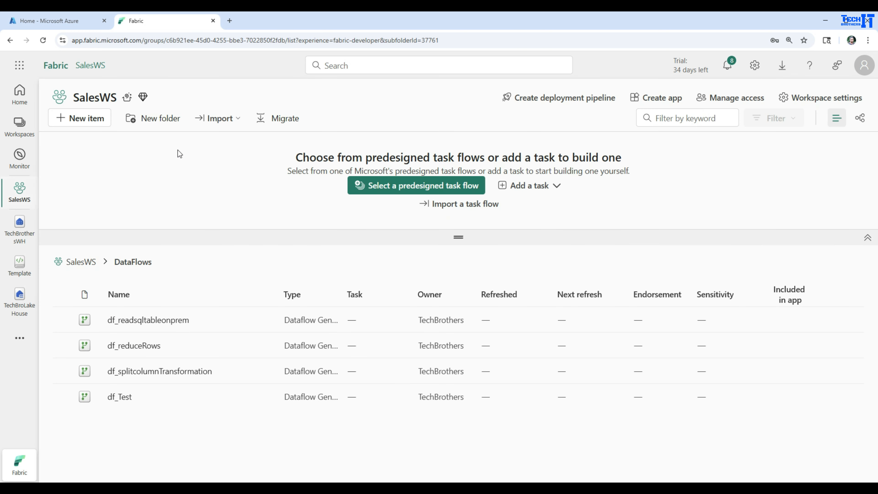
{"action": "left_click", "coordinate": [83, 121]}
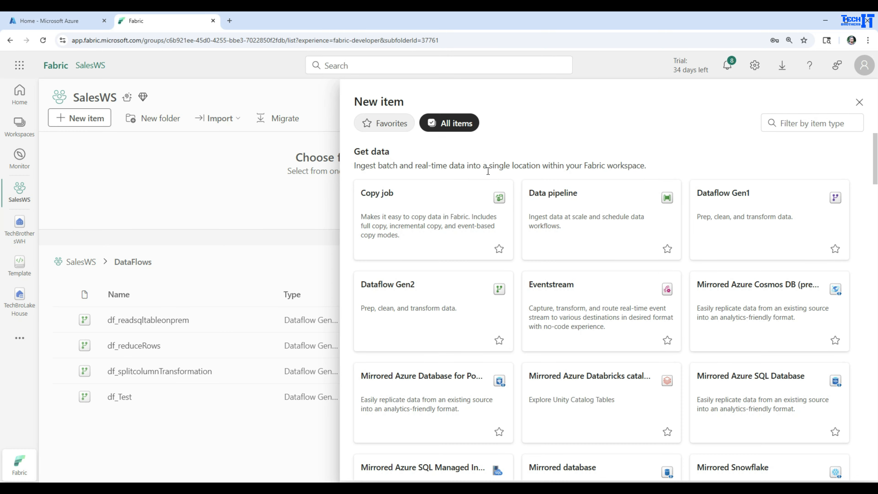
{"action": "left_click", "coordinate": [419, 310]}
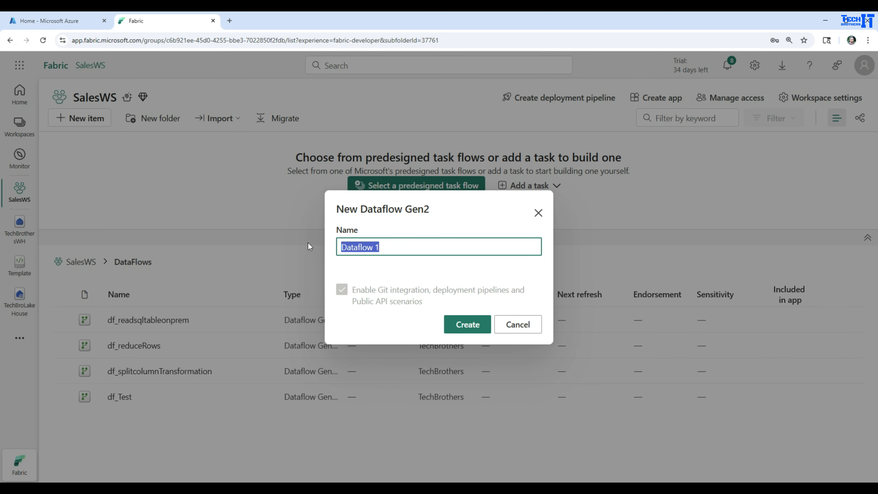
{"action": "key", "text": "BackSpace"}
{"action": "type", "text": "df_"}
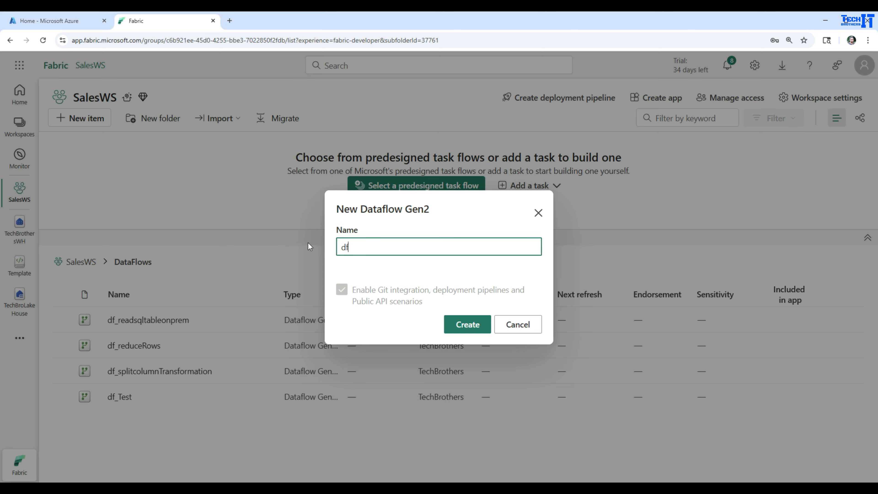
{"action": "type", "text": "groupBy"}
{"action": "left_click", "coordinate": [453, 325]}
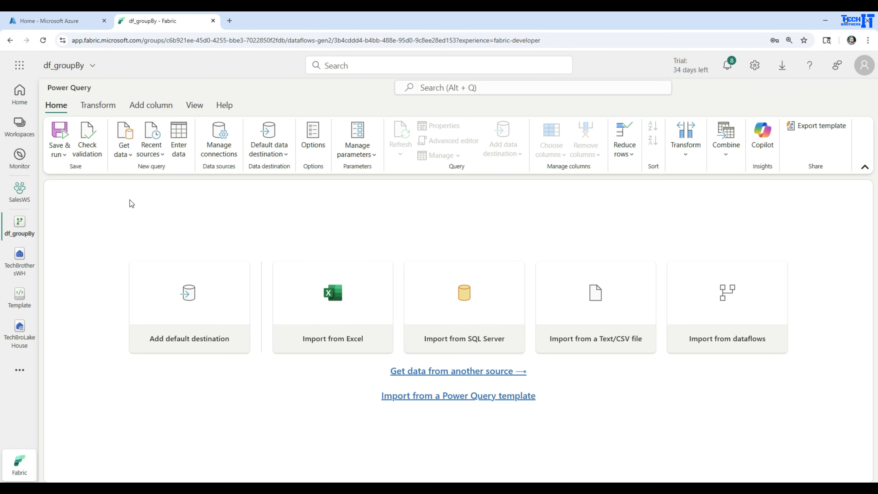
Connect the dataflow to a Microsoft Fabric Lakehouse source using the existing Lakehouse connection.
{"action": "left_click", "coordinate": [127, 156]}
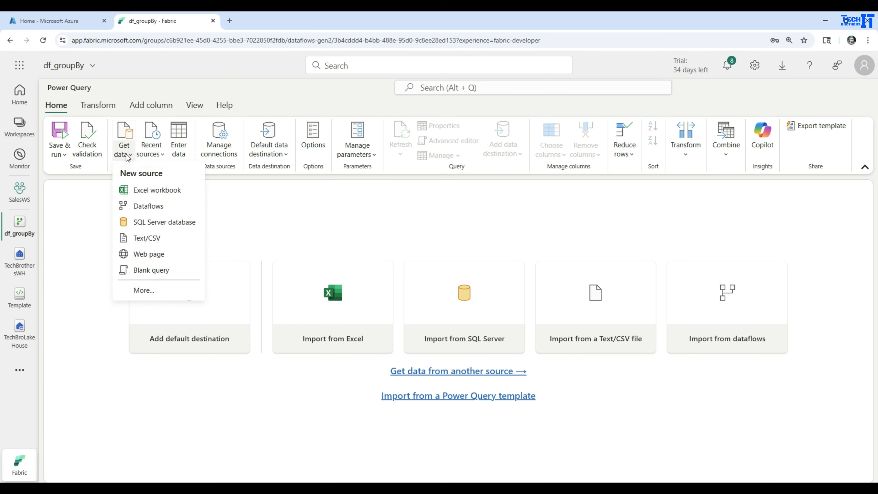
{"action": "left_click", "coordinate": [142, 290]}
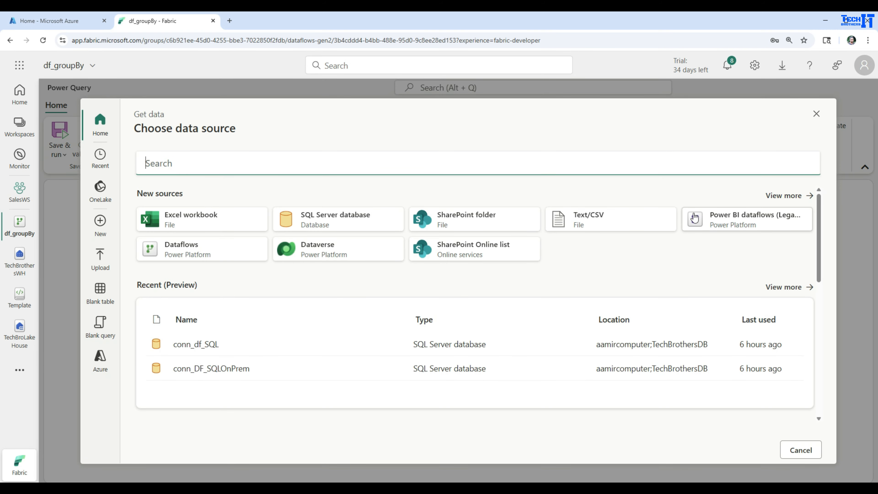
{"action": "left_click", "coordinate": [780, 198]}
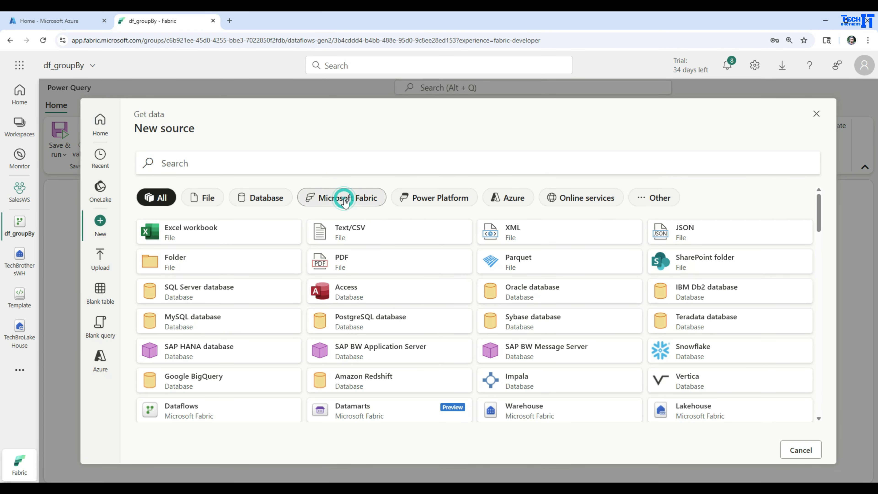
{"action": "left_click", "coordinate": [342, 198]}
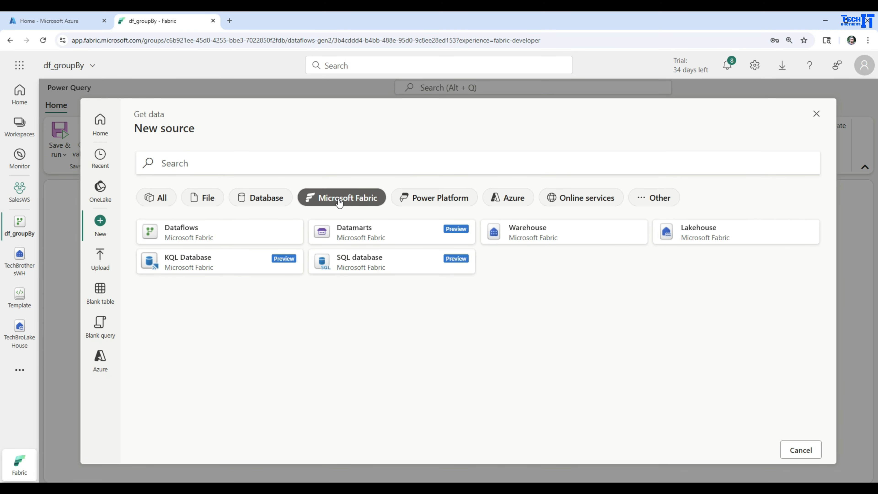
{"action": "left_click", "coordinate": [711, 238]}
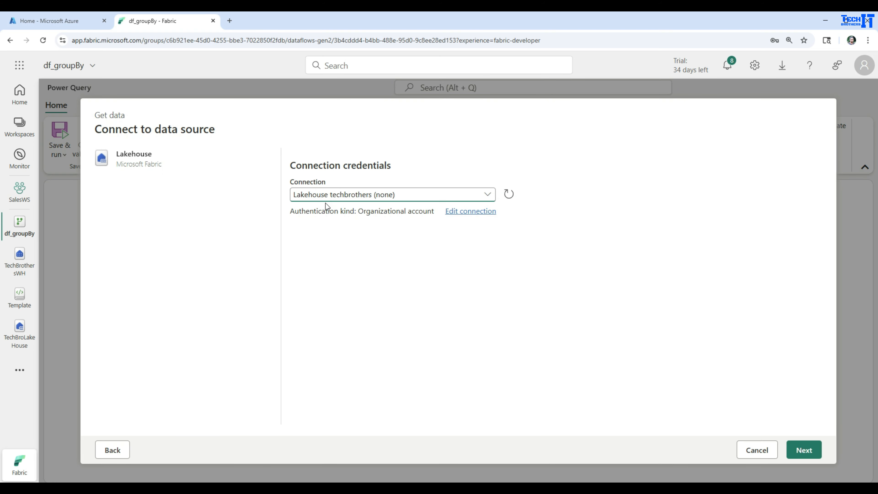
{"action": "left_click", "coordinate": [803, 450]}
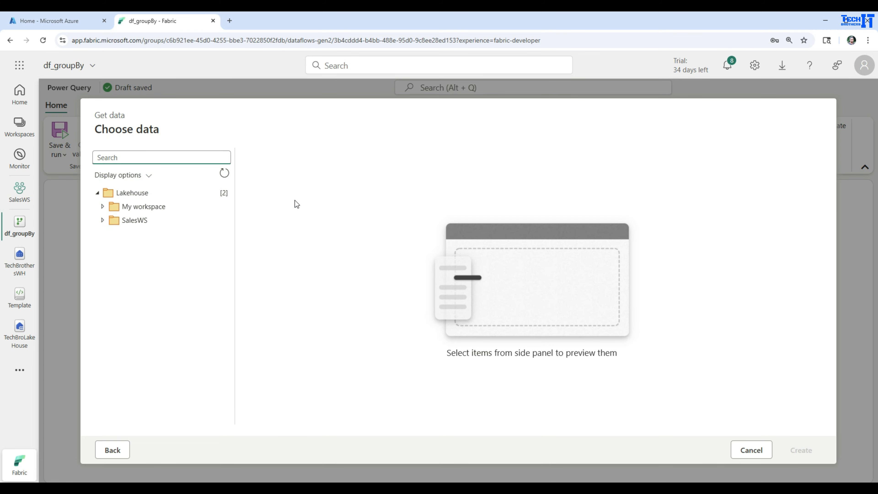
Load customer_sample_with_duplicates.csv from the Staging folder under Files of TechBroLakeHouse in SalesWS as a new query.
{"action": "left_click", "coordinate": [103, 220]}
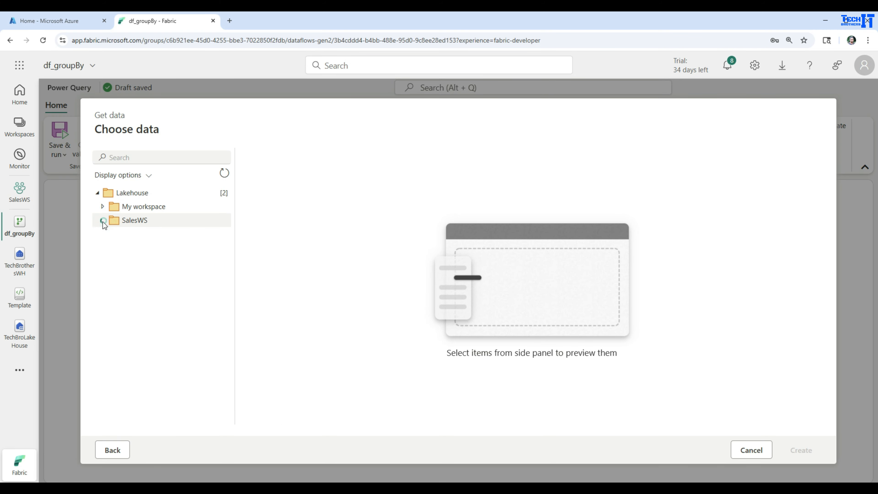
{"action": "left_click", "coordinate": [109, 261]}
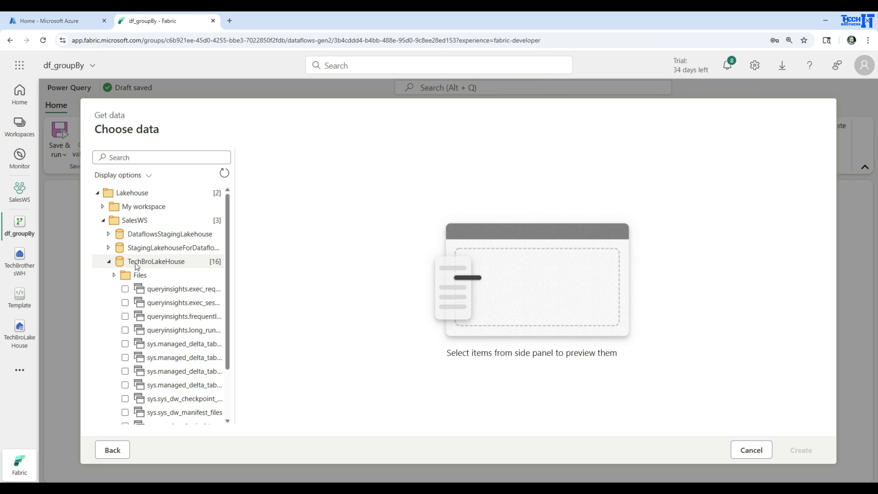
{"action": "left_click", "coordinate": [114, 274]}
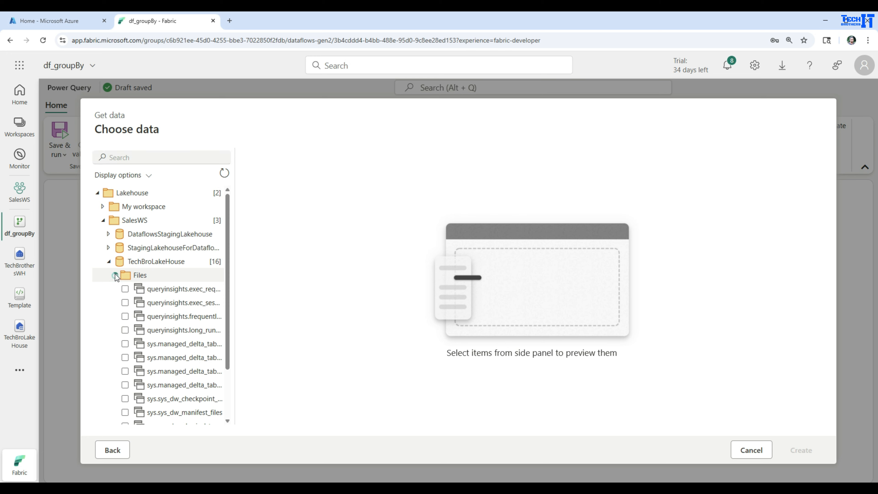
{"action": "left_click", "coordinate": [150, 291]}
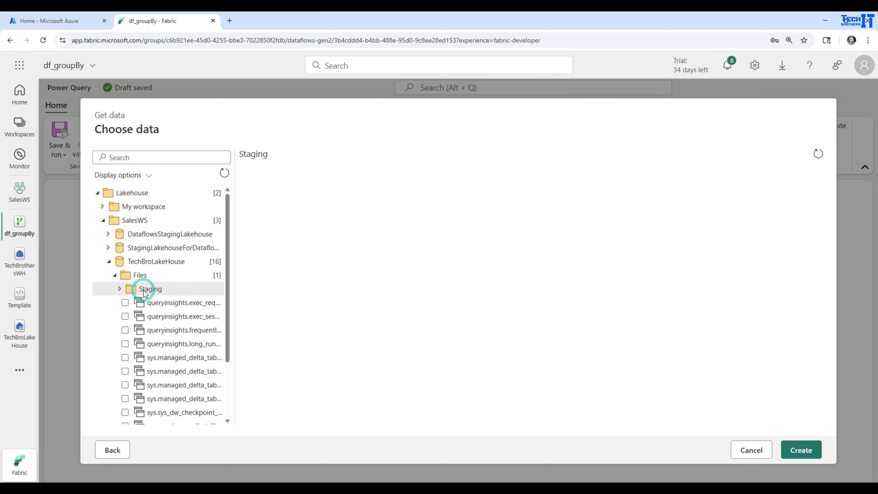
{"action": "left_click", "coordinate": [119, 289]}
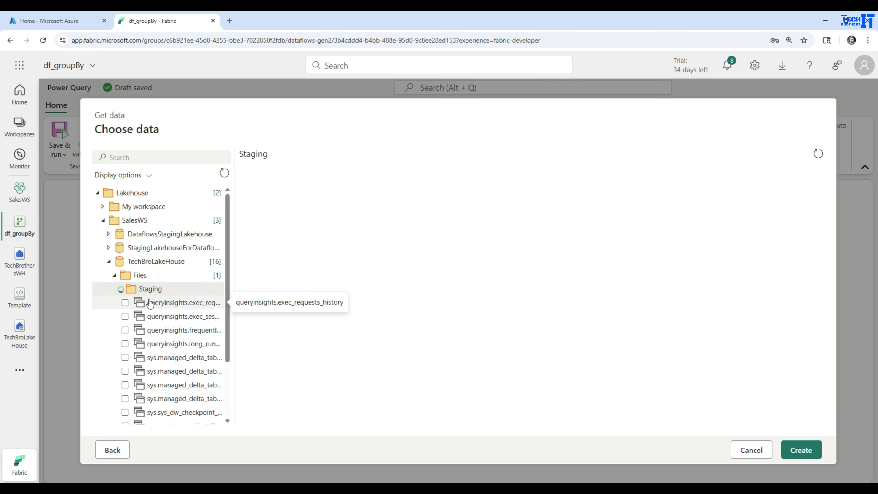
{"action": "left_click", "coordinate": [161, 304]}
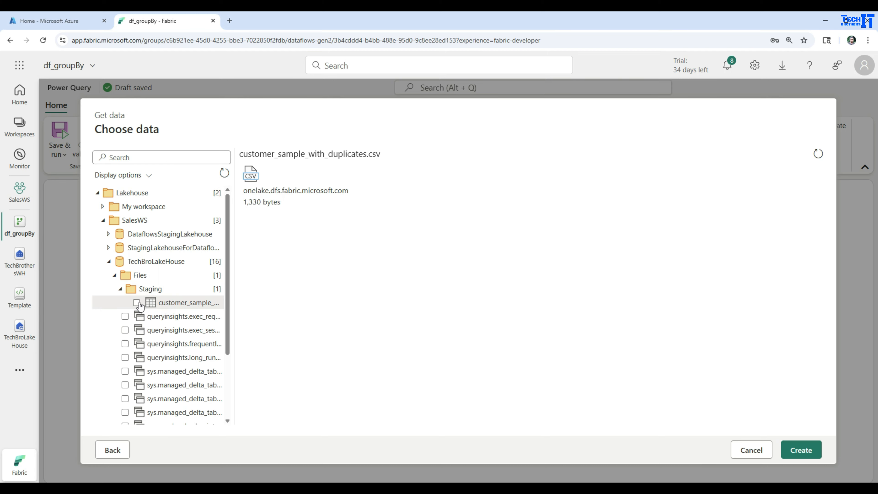
{"action": "left_click", "coordinate": [800, 450]}
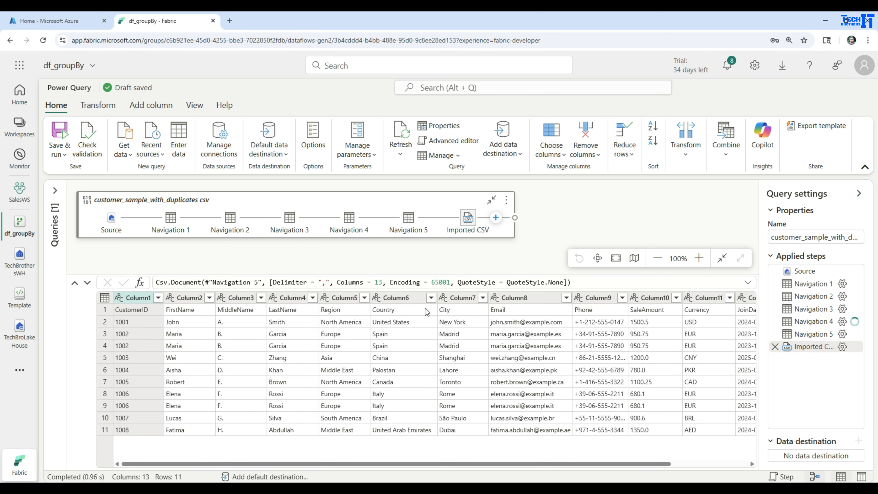
Promote the first row of the imported CSV data to column headers.
{"action": "left_click", "coordinate": [105, 298]}
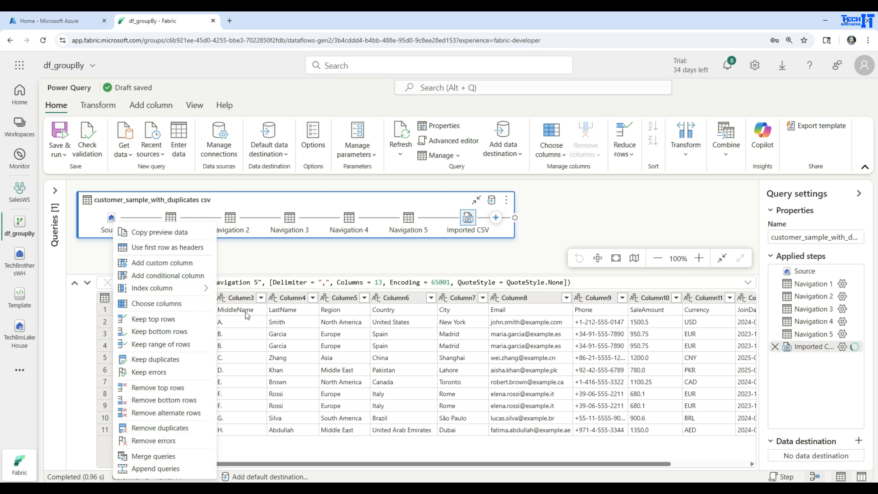
{"action": "left_click", "coordinate": [182, 250]}
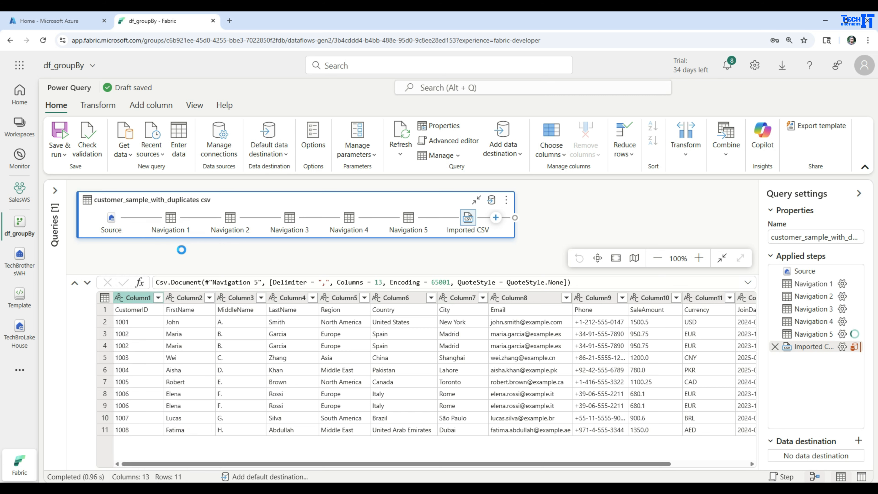
{"action": "left_click", "coordinate": [117, 317]}
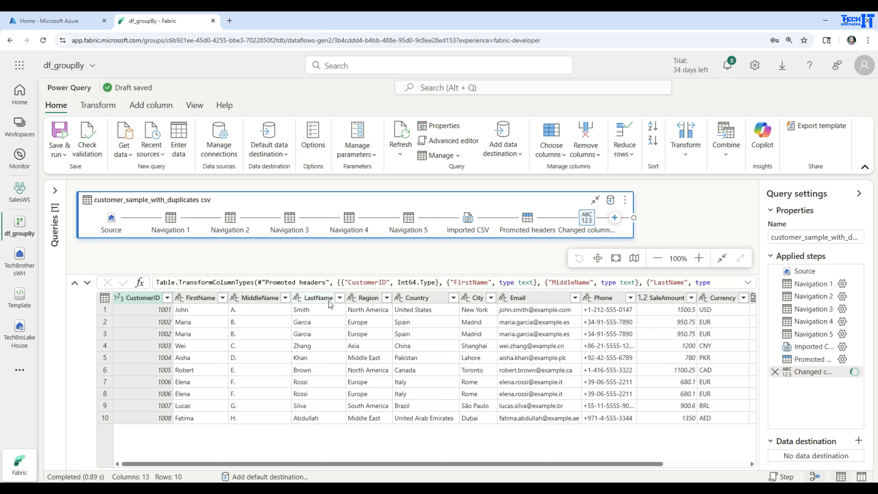
Start a Group by on the Region column and name the new aggregate column TotalSale.
{"action": "left_click", "coordinate": [367, 298]}
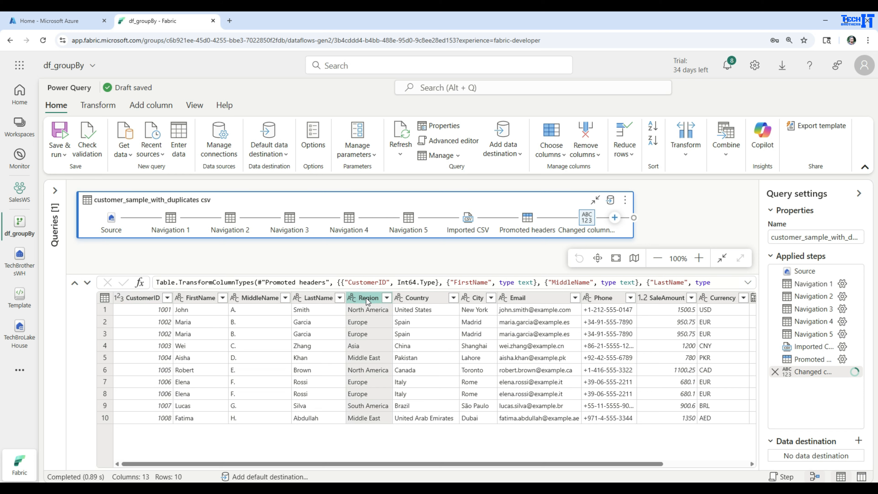
{"action": "right_click", "coordinate": [368, 301]}
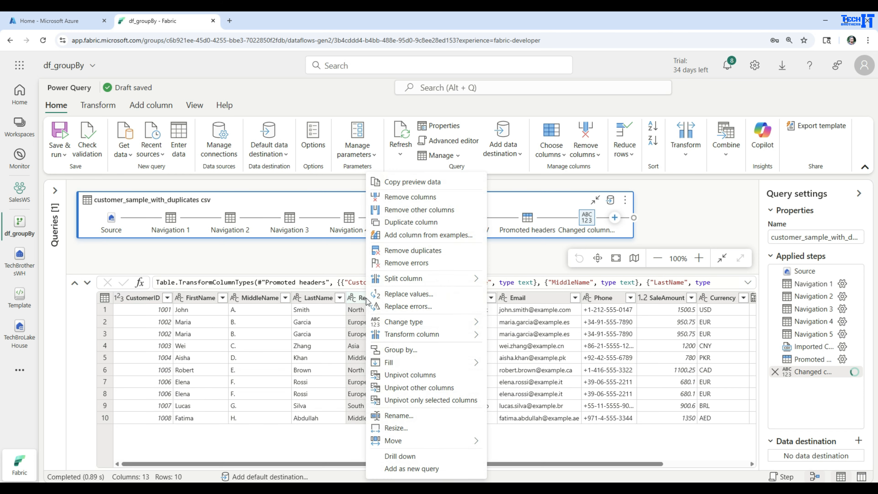
{"action": "left_click", "coordinate": [409, 356]}
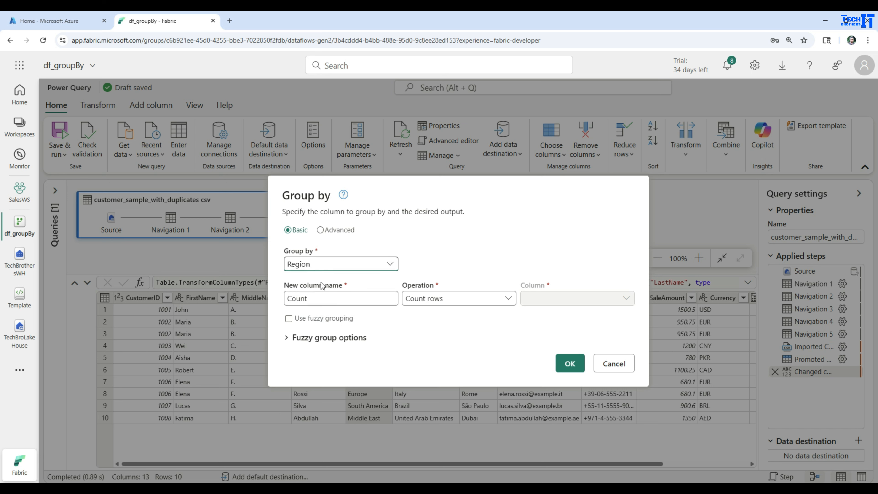
{"action": "left_click_drag", "start_coordinate": [333, 299], "coordinate": [281, 302]}
{"action": "left_click", "coordinate": [320, 298]}
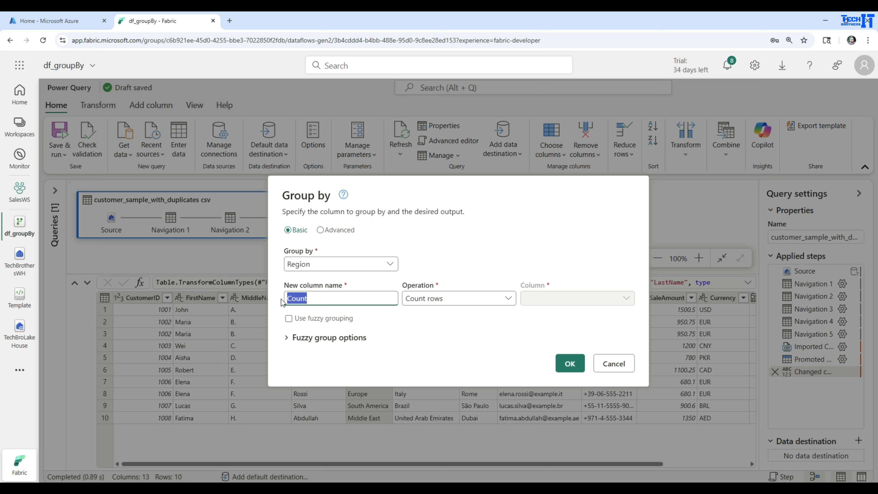
{"action": "key", "text": "BackSpace"}
{"action": "type", "text": "TotalSale"}
Set the TotalSale aggregation to Sum of SaleAmount, view the fuzzy group options, and apply the grouping.
{"action": "left_click", "coordinate": [440, 304]}
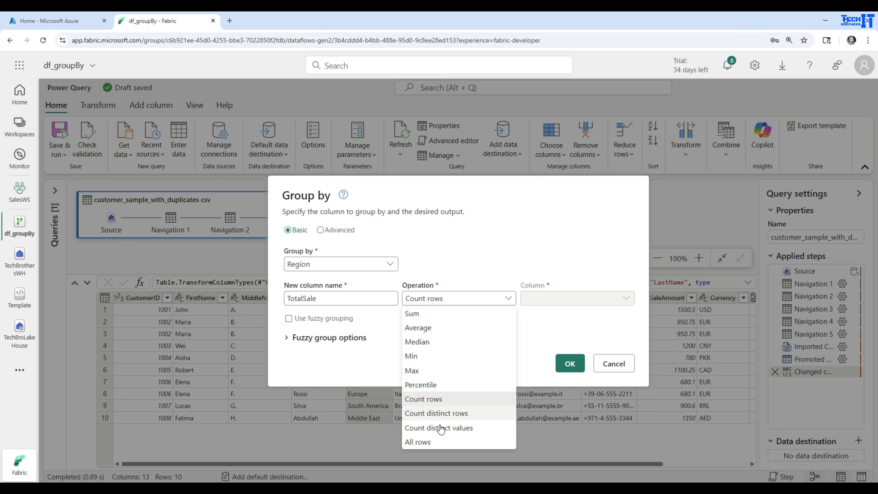
{"action": "left_click", "coordinate": [418, 315]}
{"action": "left_click", "coordinate": [554, 298]}
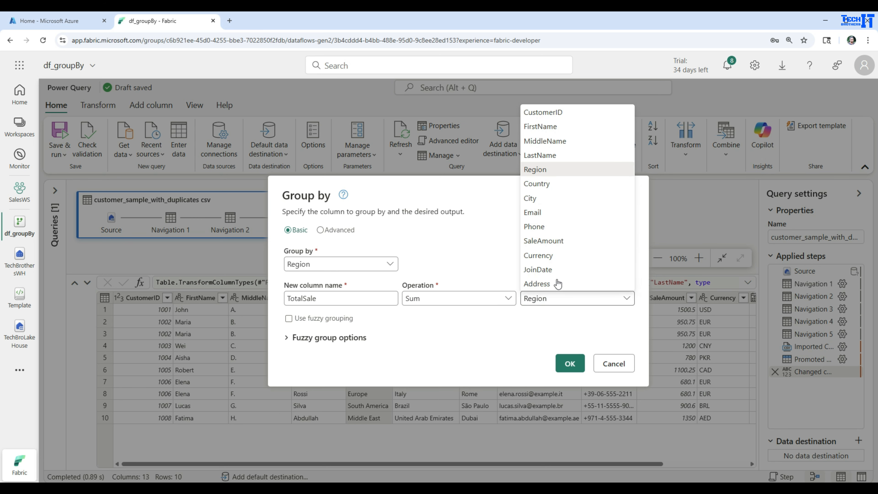
{"action": "left_click", "coordinate": [556, 244]}
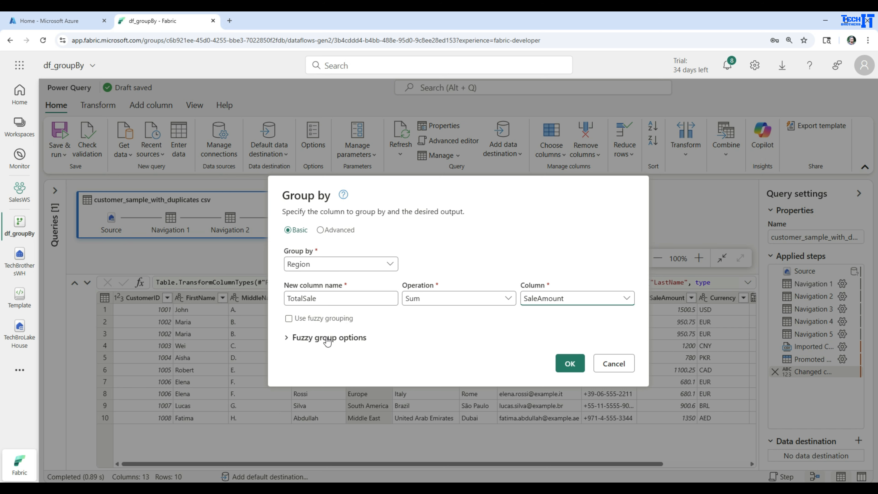
{"action": "left_click", "coordinate": [287, 337]}
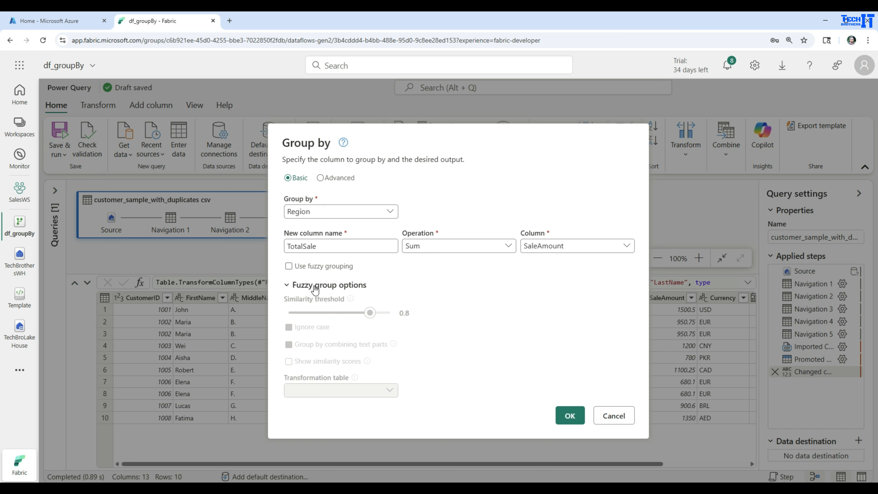
{"action": "left_click", "coordinate": [559, 416]}
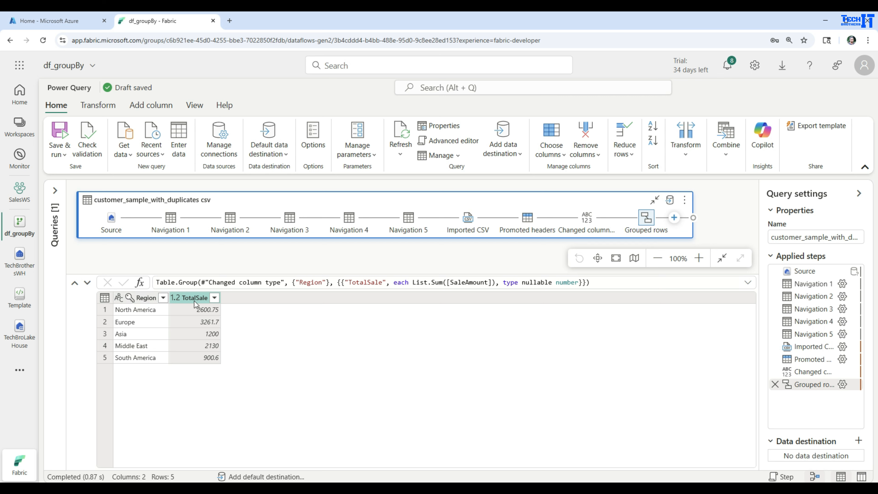
Reopen the Grouped rows step in Advanced mode and add City as a second grouping column.
{"action": "mouse_move", "coordinate": [778, 389]}
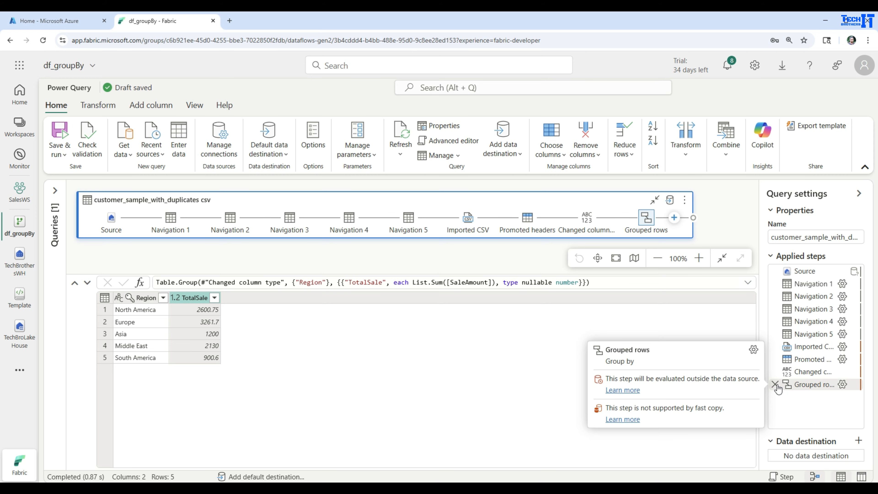
{"action": "double_click", "coordinate": [807, 384]}
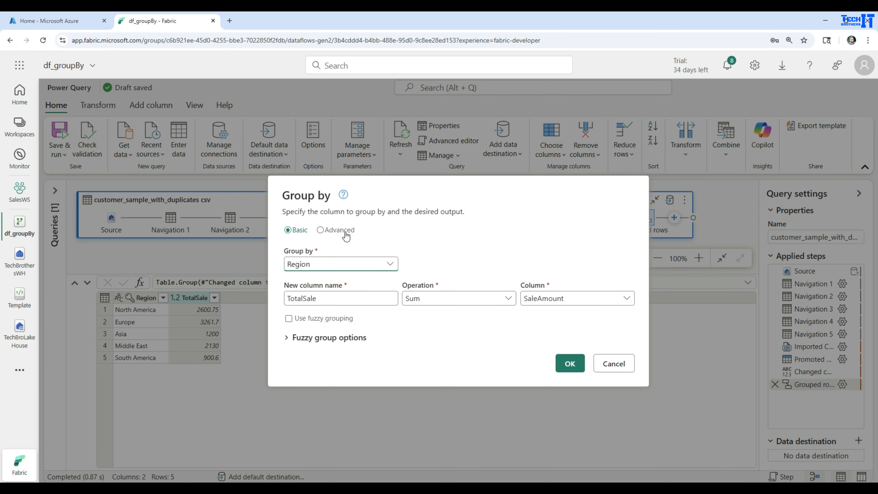
{"action": "left_click", "coordinate": [319, 231]}
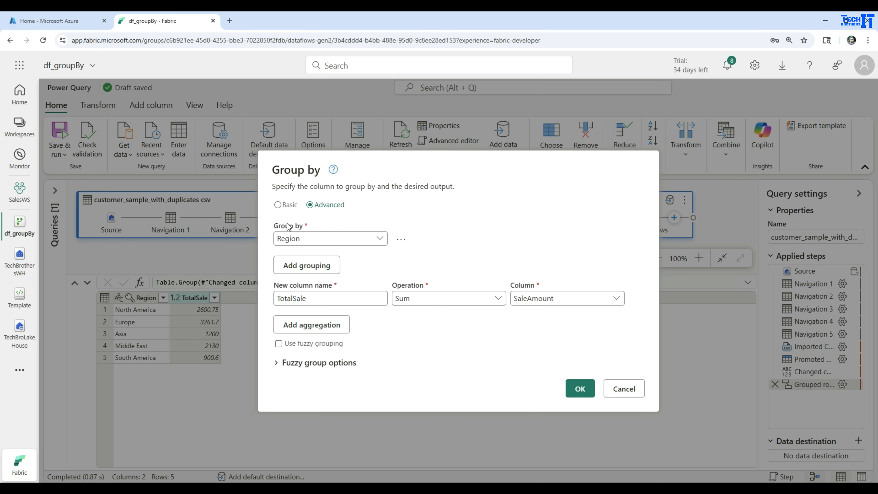
{"action": "left_click", "coordinate": [313, 272]}
{"action": "left_click", "coordinate": [317, 250]}
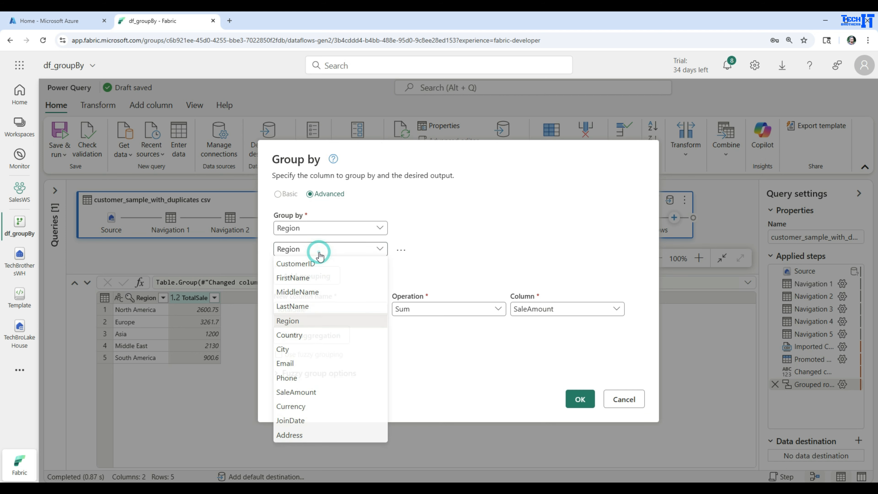
{"action": "left_click", "coordinate": [312, 350]}
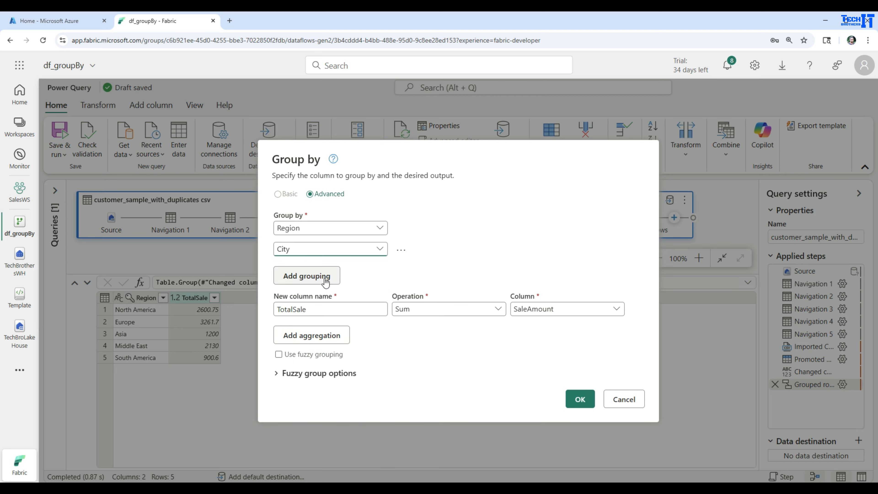
Change the second grouping column to Country, apply the grouping, and review the sales totals by region and country.
{"action": "left_click", "coordinate": [334, 255]}
{"action": "left_click", "coordinate": [315, 338]}
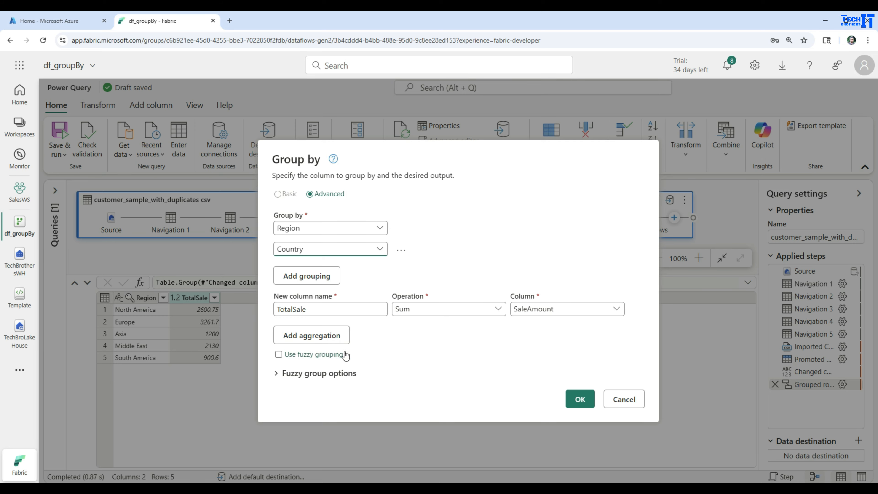
{"action": "left_click", "coordinate": [579, 398]}
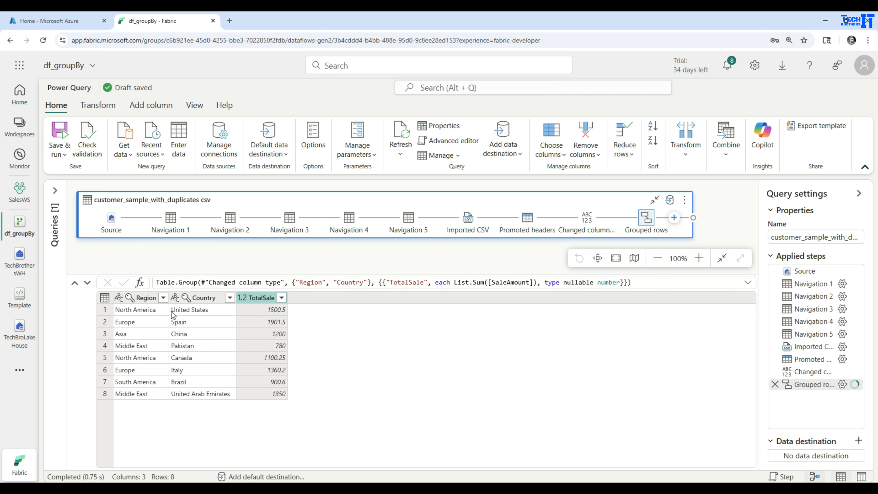
{"action": "left_click", "coordinate": [202, 313]}
{"action": "left_click", "coordinate": [145, 309]}
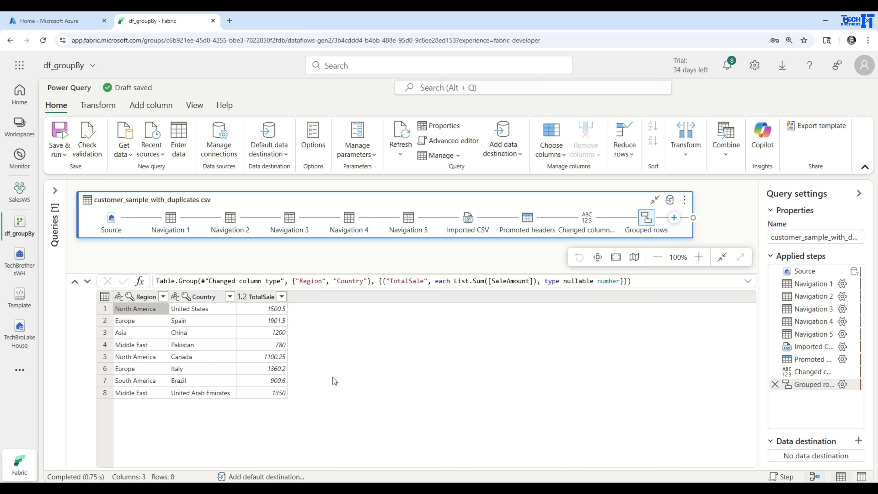
Delete the Grouped rows step and inspect the repeated Spain and Italy entries in the Country column.
{"action": "left_click", "coordinate": [775, 385]}
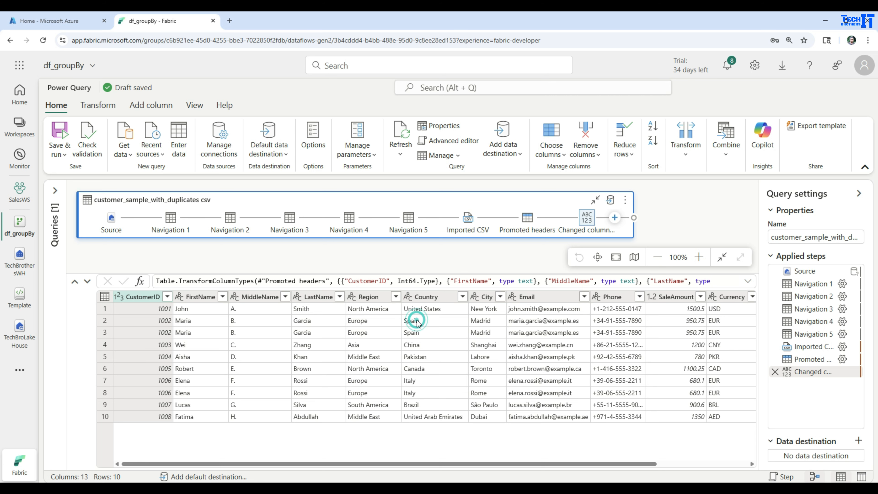
{"action": "left_click", "coordinate": [420, 333]}
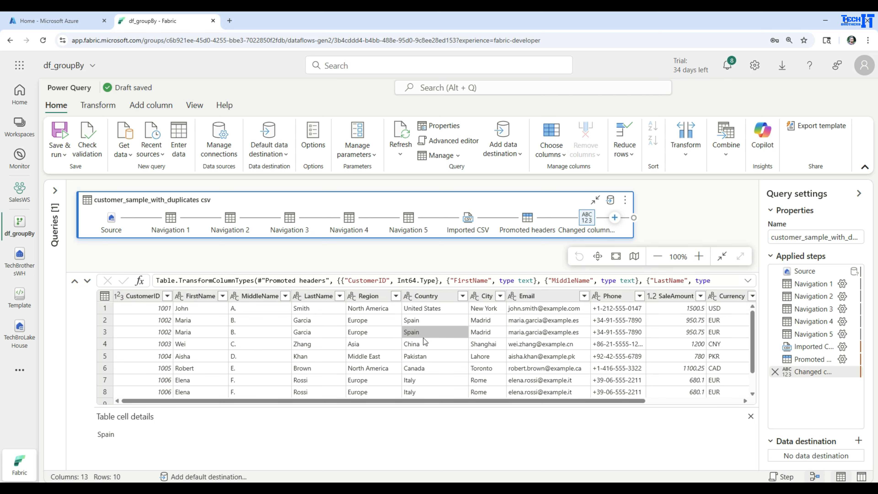
{"action": "left_click", "coordinate": [428, 322]}
{"action": "left_click", "coordinate": [432, 334]}
{"action": "left_click", "coordinate": [430, 323]}
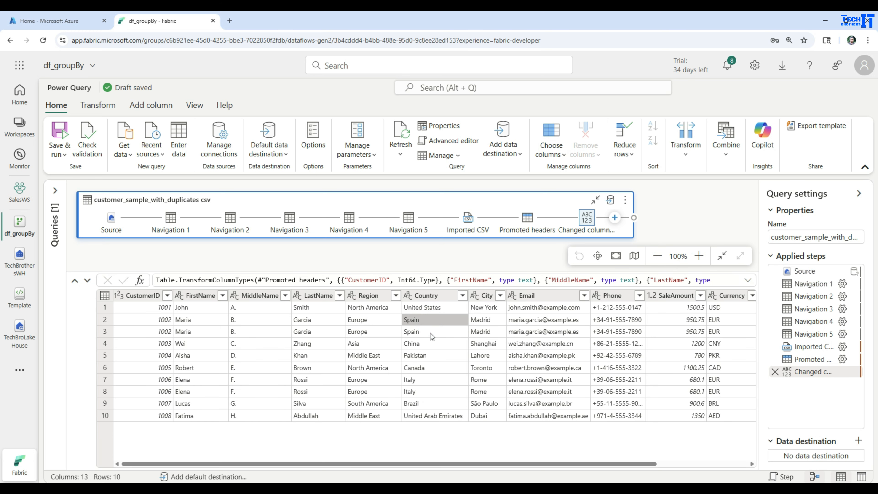
{"action": "left_click", "coordinate": [428, 381]}
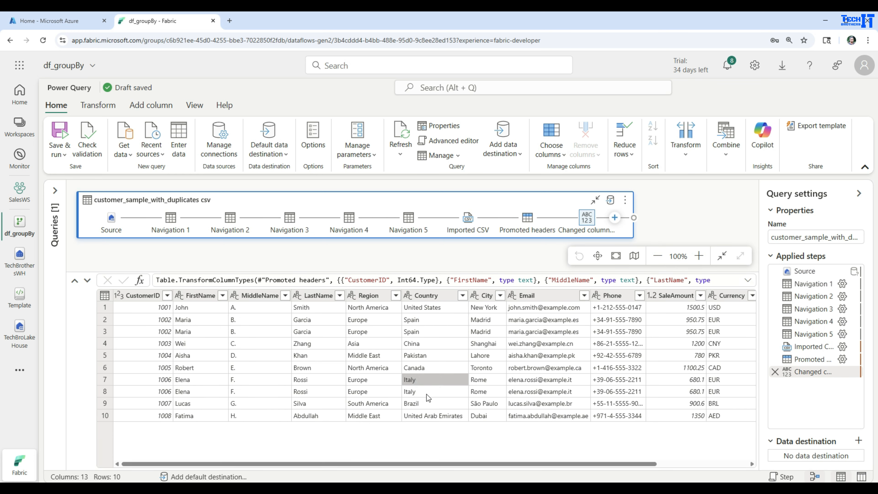
Start a new Group by on the Country column and switch it to Advanced mode.
{"action": "left_click", "coordinate": [424, 295]}
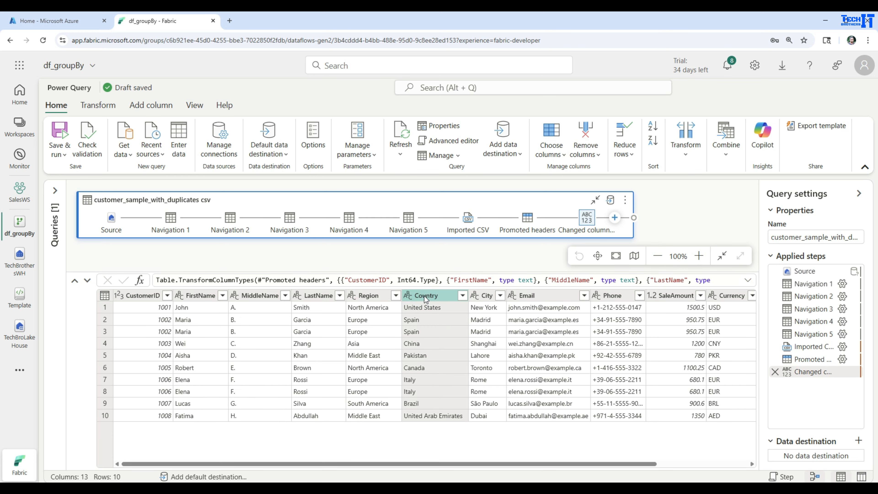
{"action": "right_click", "coordinate": [442, 294]}
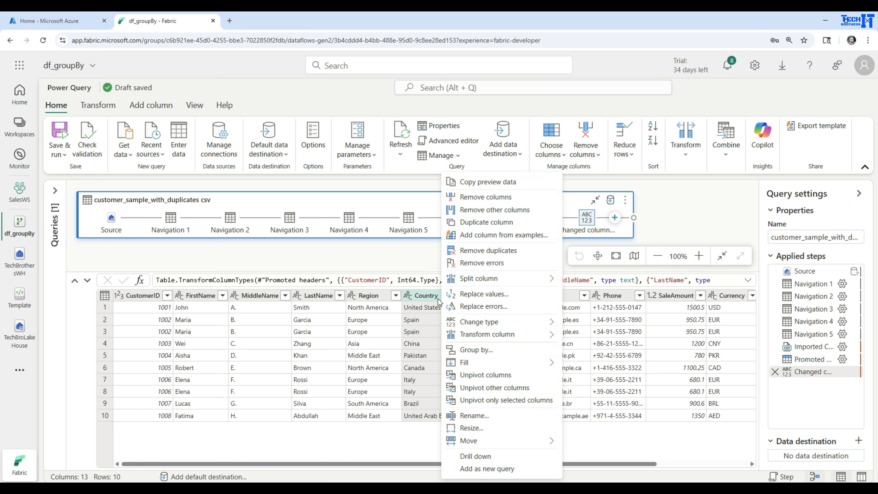
{"action": "key", "text": "Escape"}
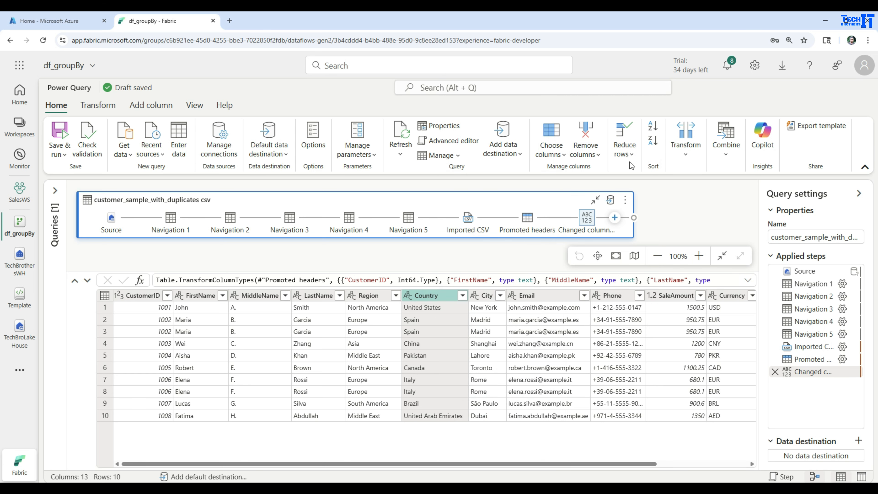
{"action": "left_click", "coordinate": [689, 156]}
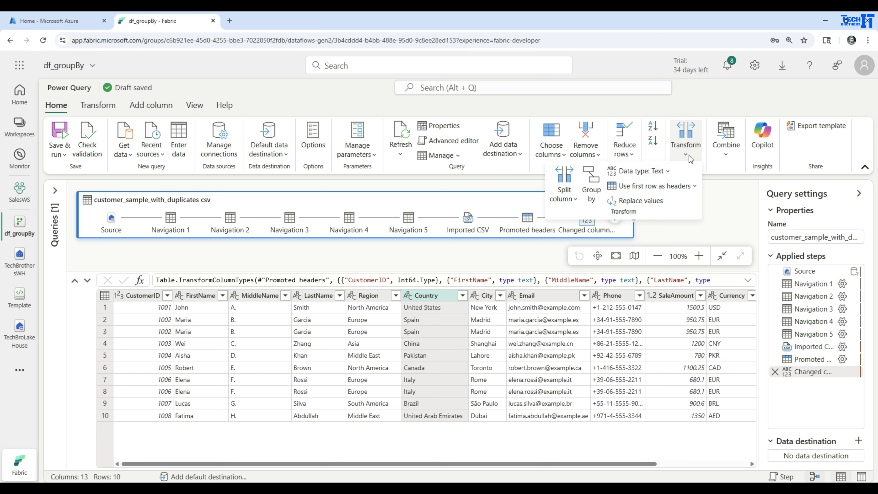
{"action": "left_click", "coordinate": [596, 193]}
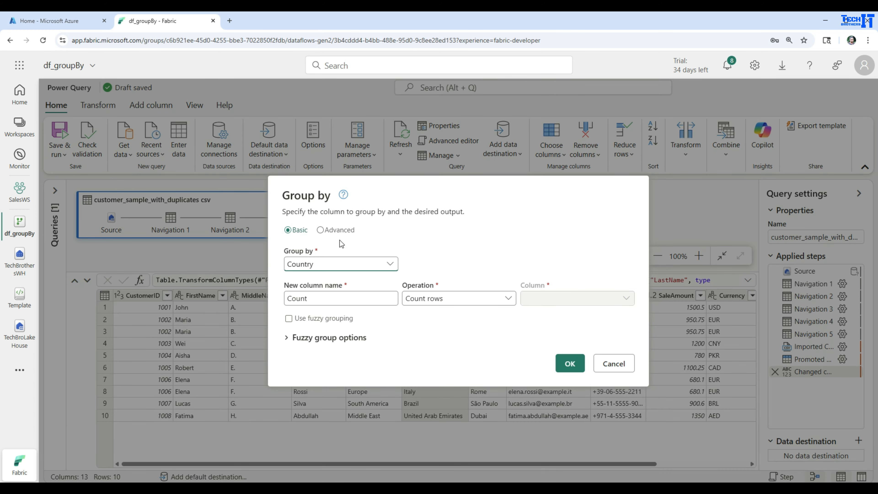
{"action": "left_click", "coordinate": [324, 233]}
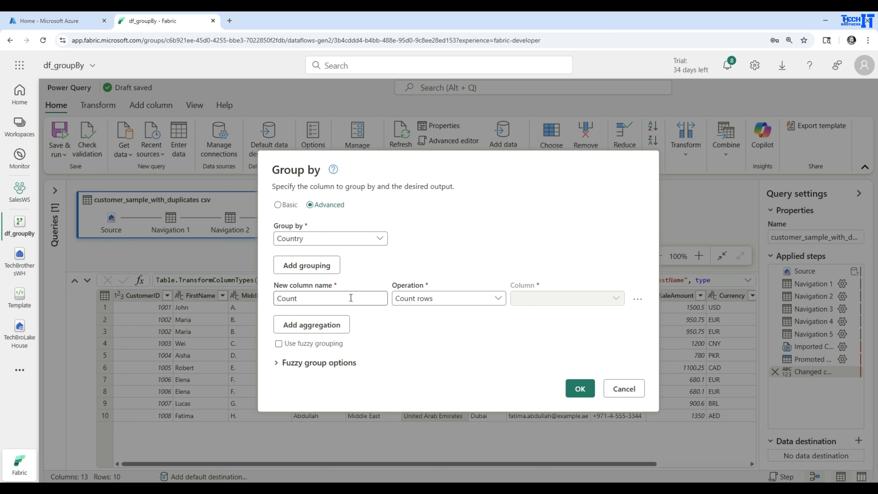
Keep Count rows as the operation for the Count column, apply the grouping, and review the counts per country.
{"action": "left_click", "coordinate": [420, 299]}
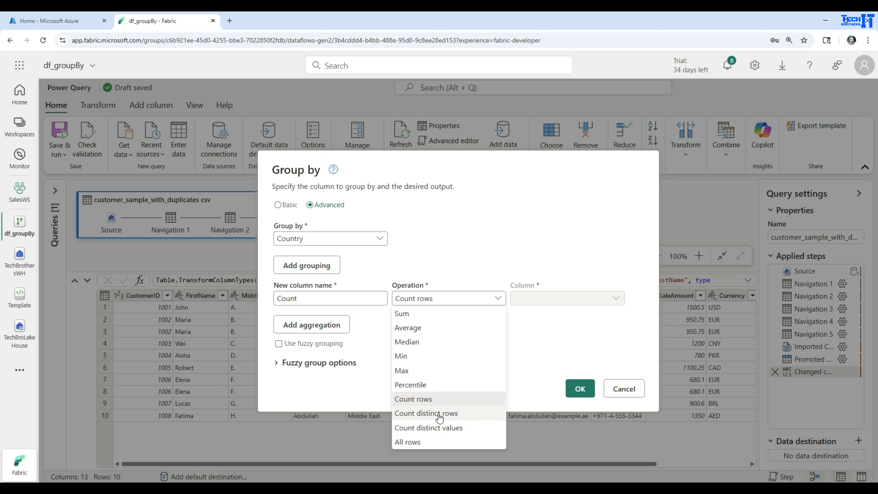
{"action": "left_click", "coordinate": [426, 403]}
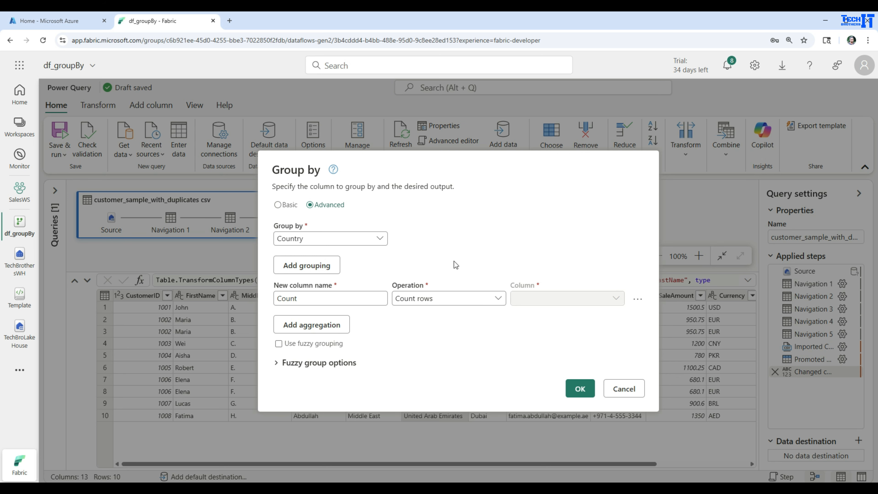
{"action": "left_click", "coordinate": [581, 389]}
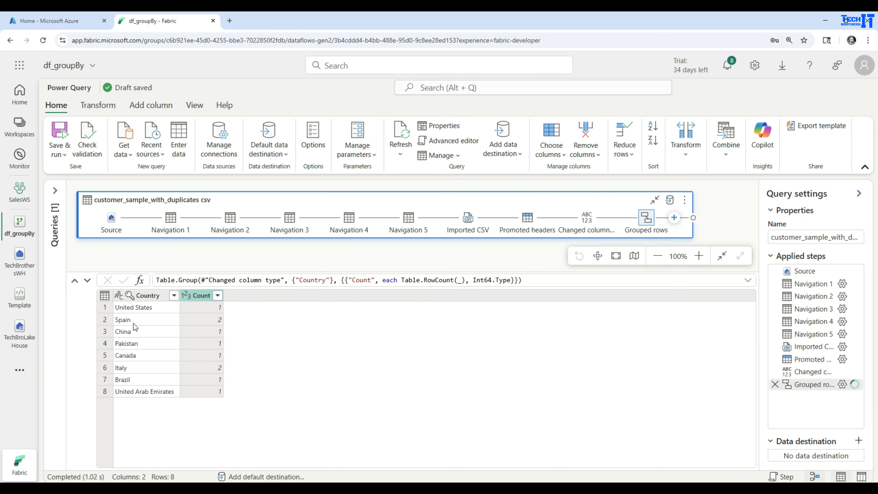
{"action": "left_click", "coordinate": [145, 311]}
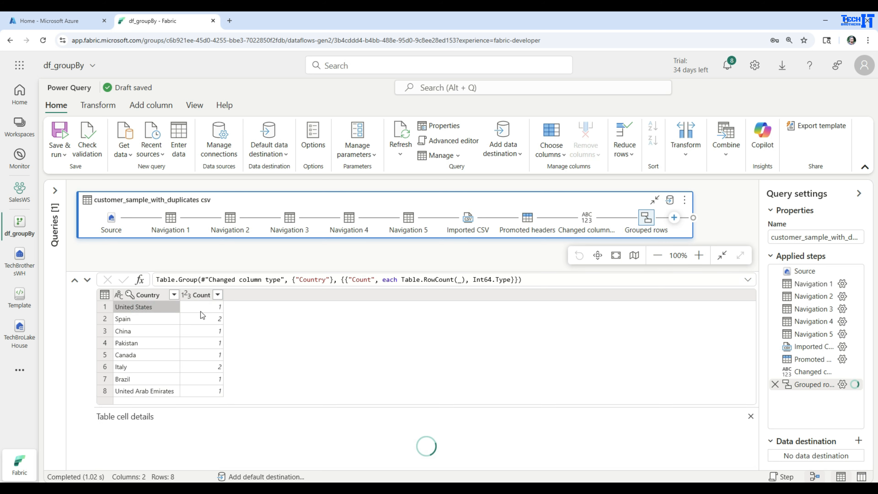
{"action": "left_click", "coordinate": [166, 319]}
{"action": "left_click", "coordinate": [196, 319]}
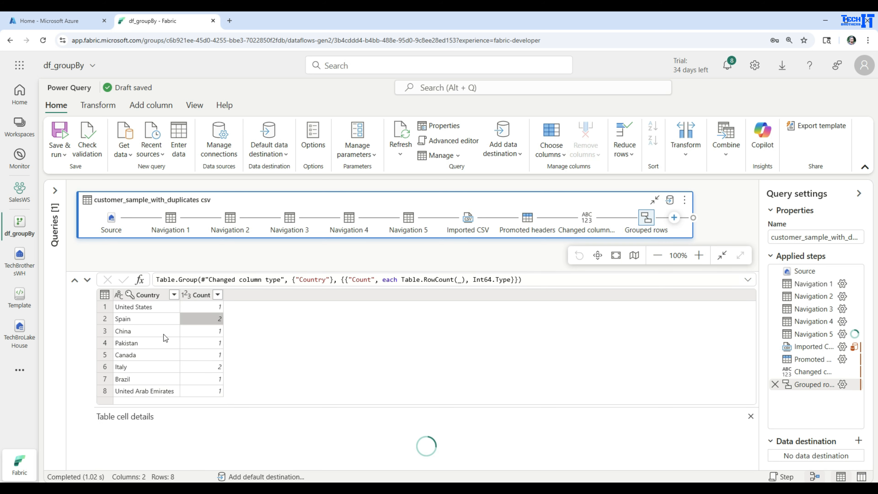
{"action": "left_click", "coordinate": [158, 369]}
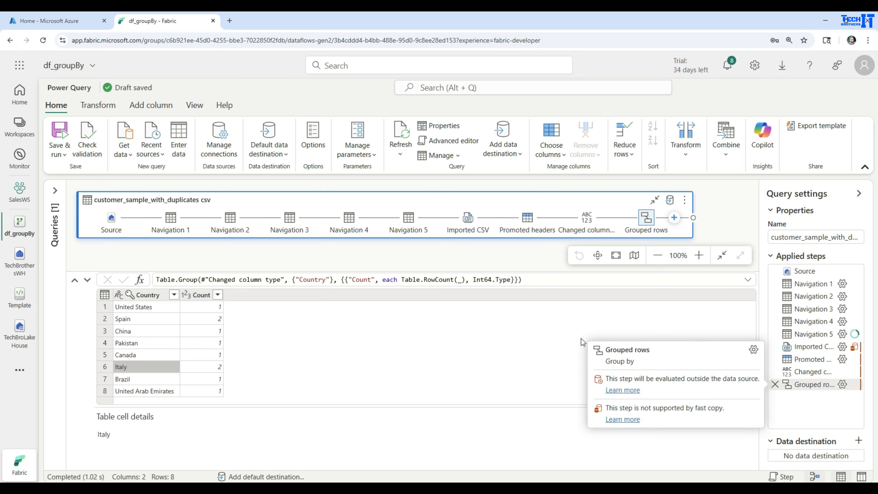
Edit the Grouped rows step so the Count column uses Count distinct rows, and apply it.
{"action": "double_click", "coordinate": [801, 386]}
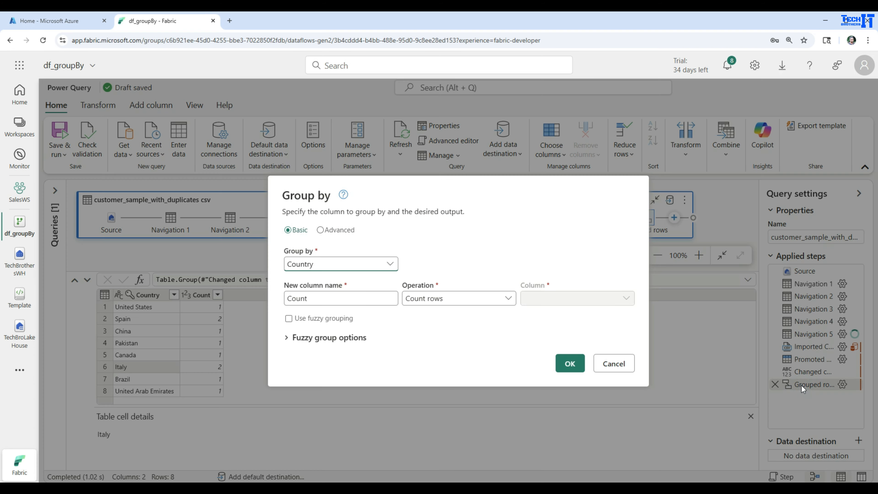
{"action": "left_click", "coordinate": [437, 299]}
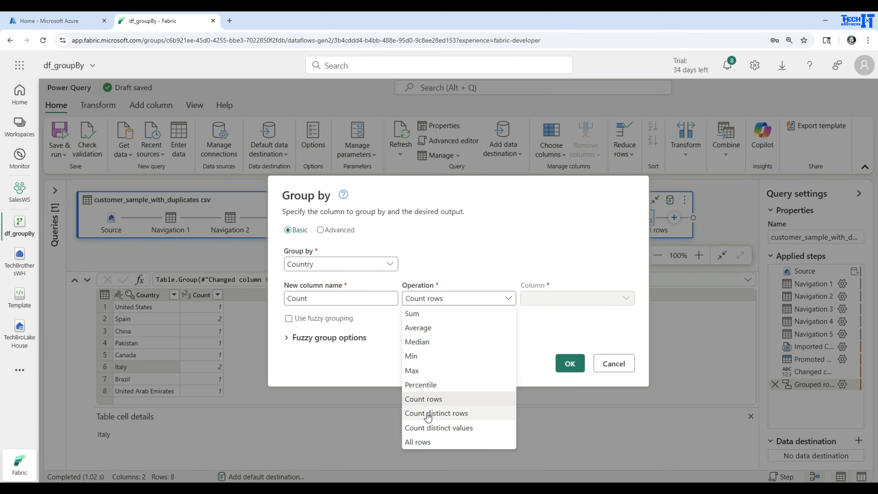
{"action": "left_click", "coordinate": [438, 414]}
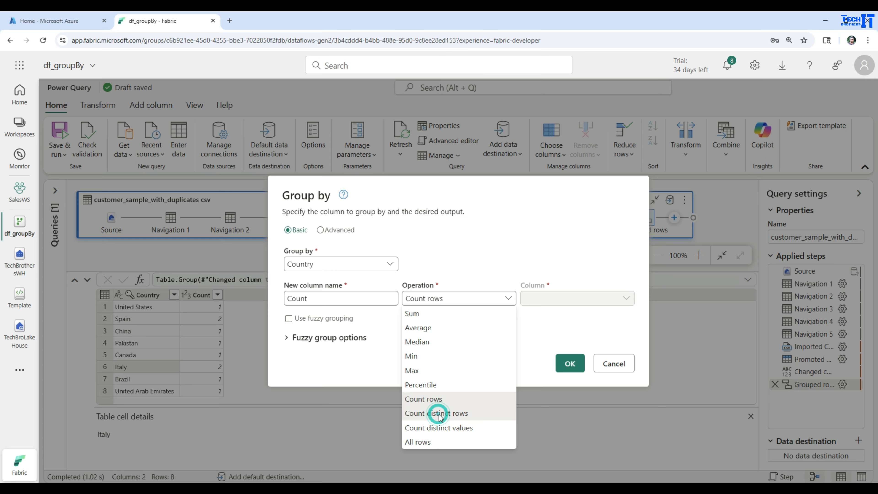
{"action": "left_click", "coordinate": [570, 363]}
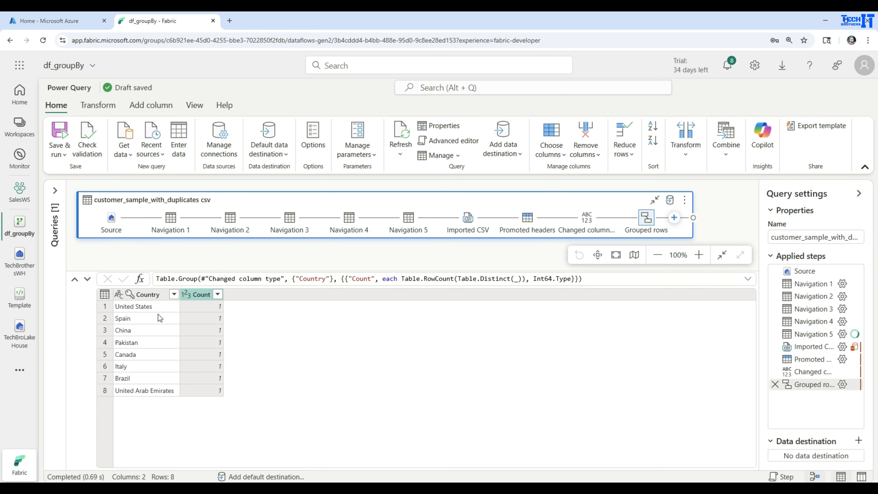
Edit the Grouped rows step again to use Count distinct values on the Country column, and apply it.
{"action": "double_click", "coordinate": [798, 386]}
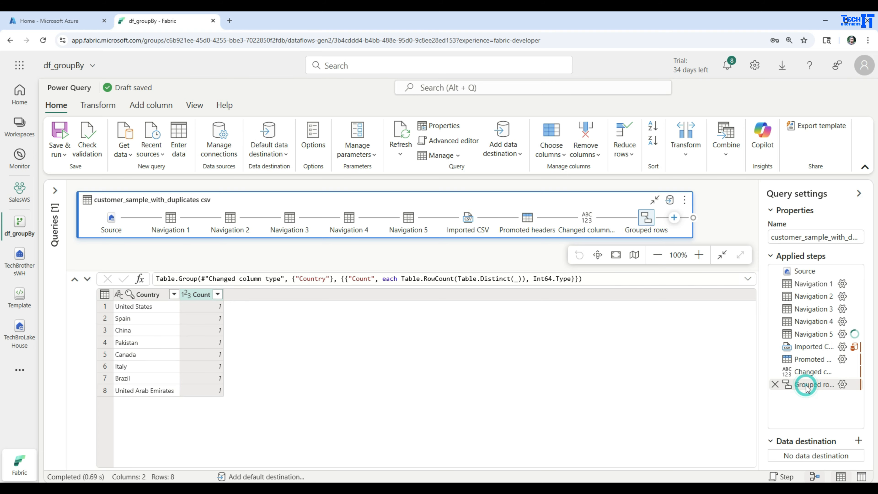
{"action": "left_click", "coordinate": [498, 298]}
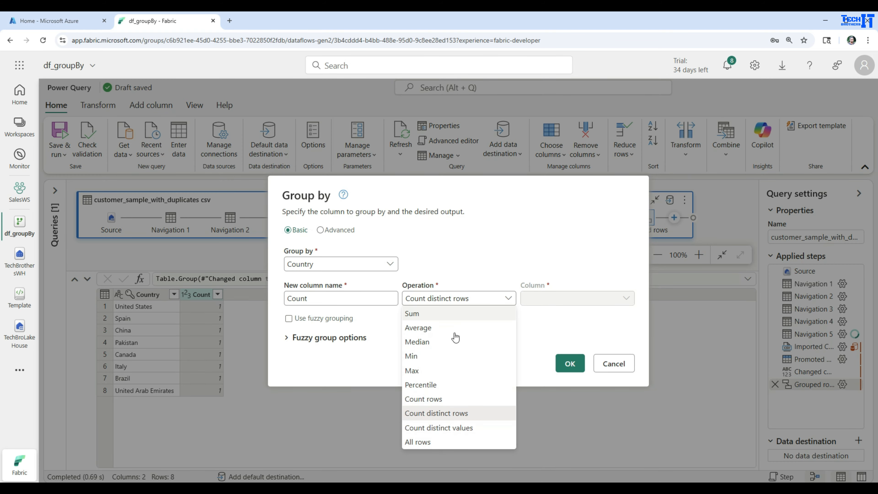
{"action": "left_click", "coordinate": [470, 429]}
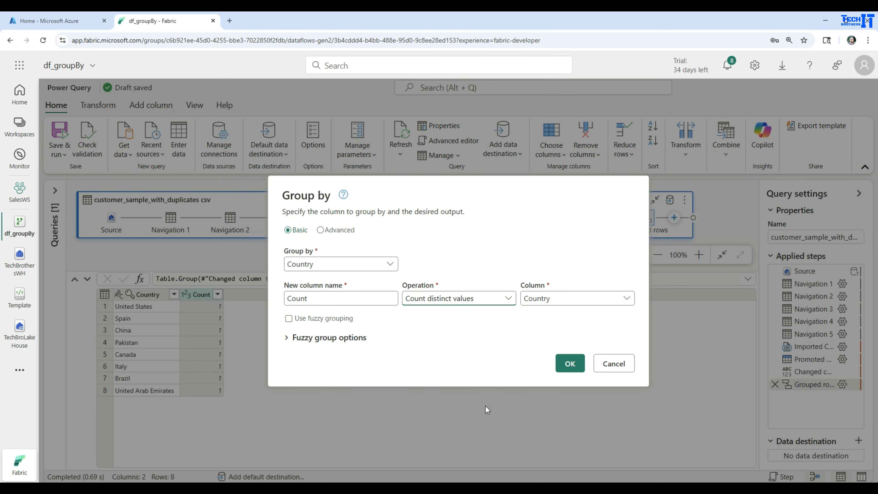
{"action": "left_click", "coordinate": [571, 366]}
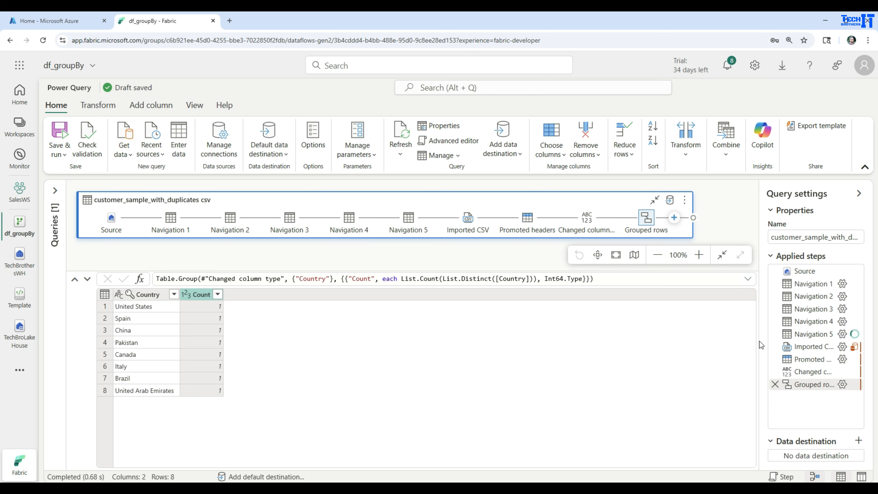
Reopen the Grouped rows step in Advanced mode and set Region and Country as its two grouping columns.
{"action": "double_click", "coordinate": [801, 386]}
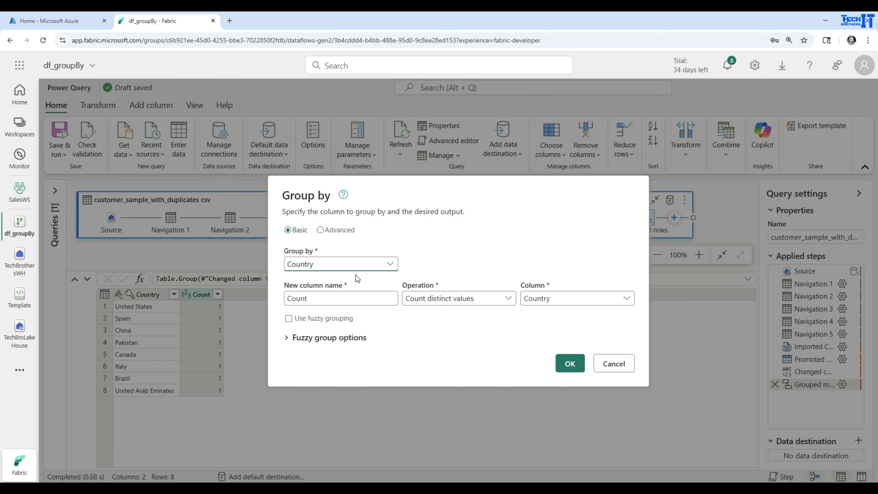
{"action": "left_click", "coordinate": [321, 230]}
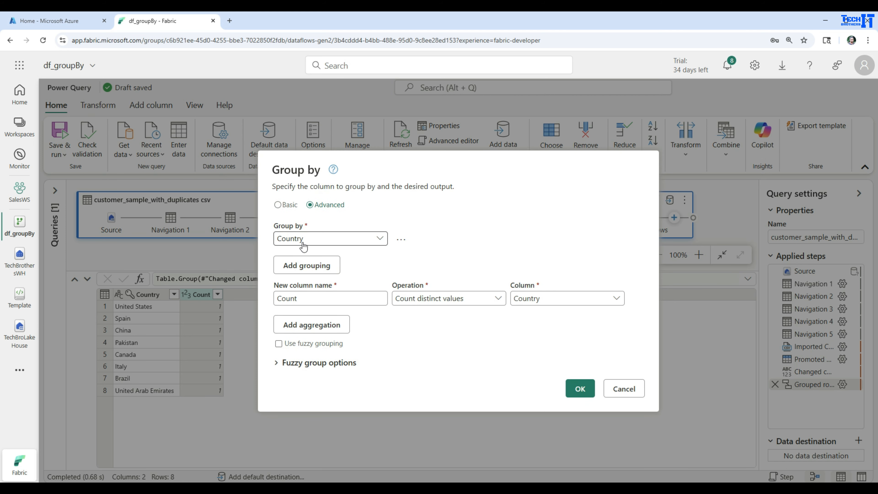
{"action": "left_click", "coordinate": [315, 241]}
{"action": "left_click", "coordinate": [501, 235]}
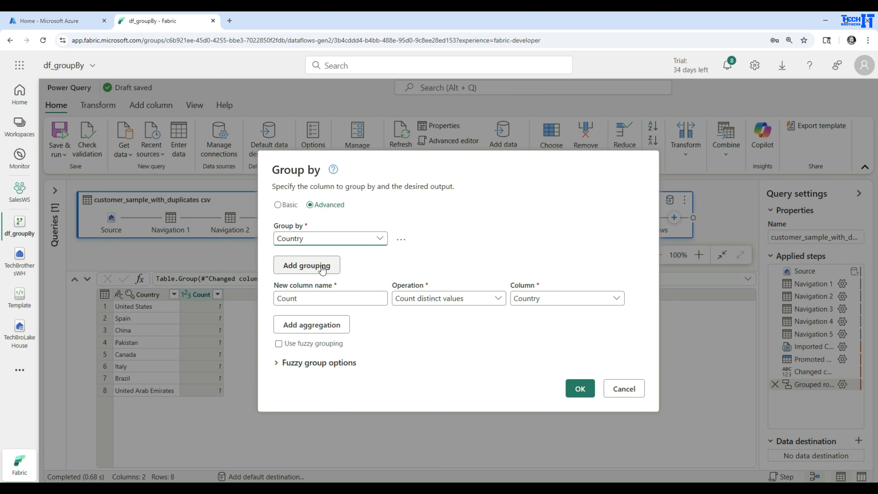
{"action": "left_click", "coordinate": [320, 266]}
{"action": "left_click", "coordinate": [313, 249]}
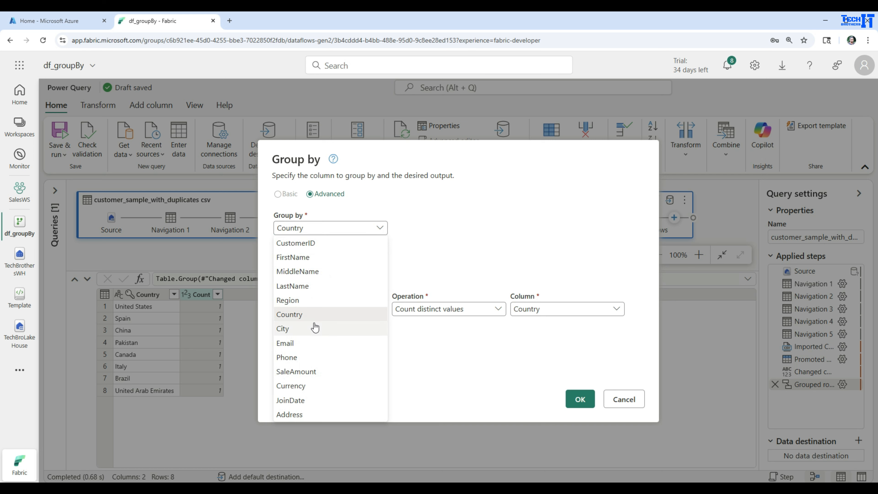
{"action": "left_click", "coordinate": [314, 303]}
{"action": "left_click", "coordinate": [327, 250]}
{"action": "left_click", "coordinate": [489, 250]}
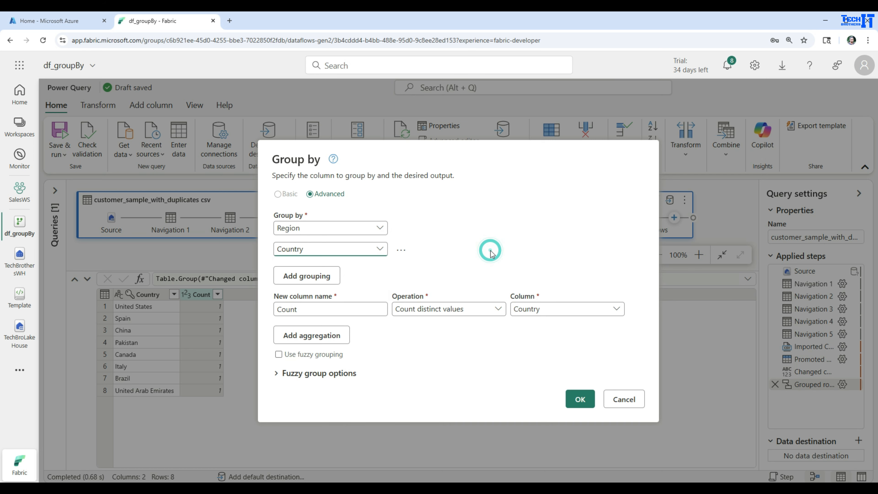
Change the aggregation to Max of the SaleAmount column, name its output column MaxSaleAmount, and apply the grouping.
{"action": "left_click", "coordinate": [490, 309]}
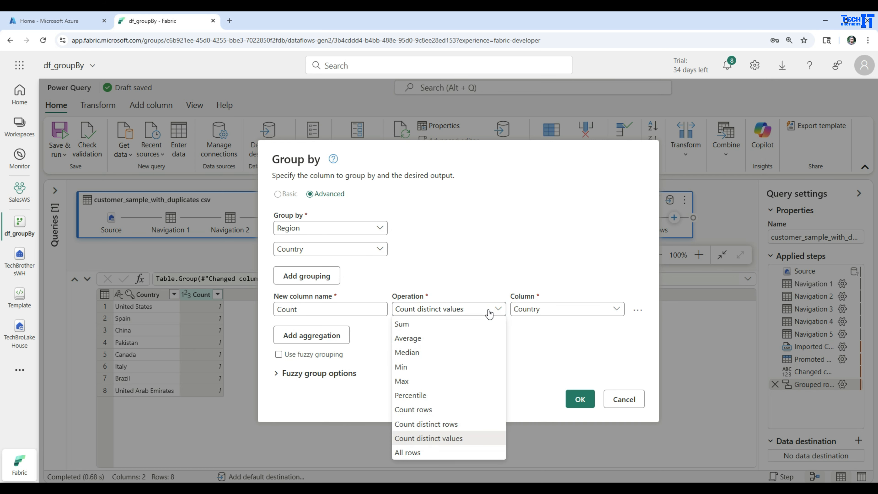
{"action": "left_click", "coordinate": [418, 383]}
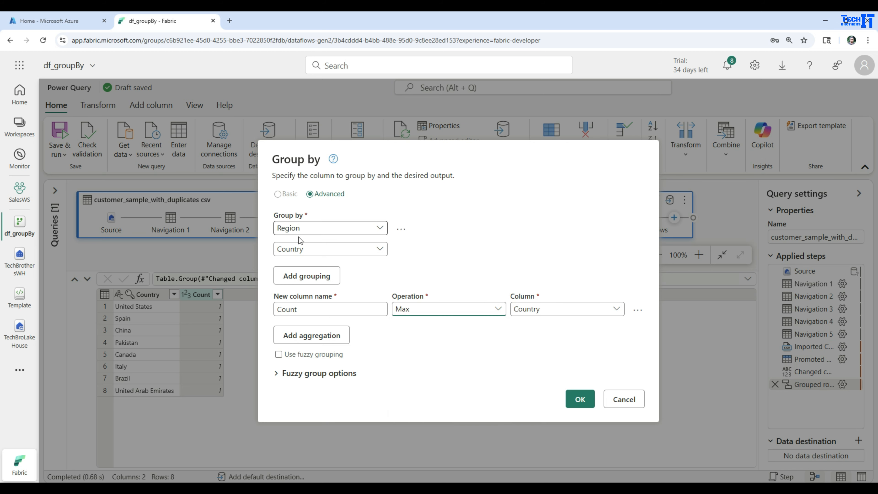
{"action": "left_click", "coordinate": [526, 308]}
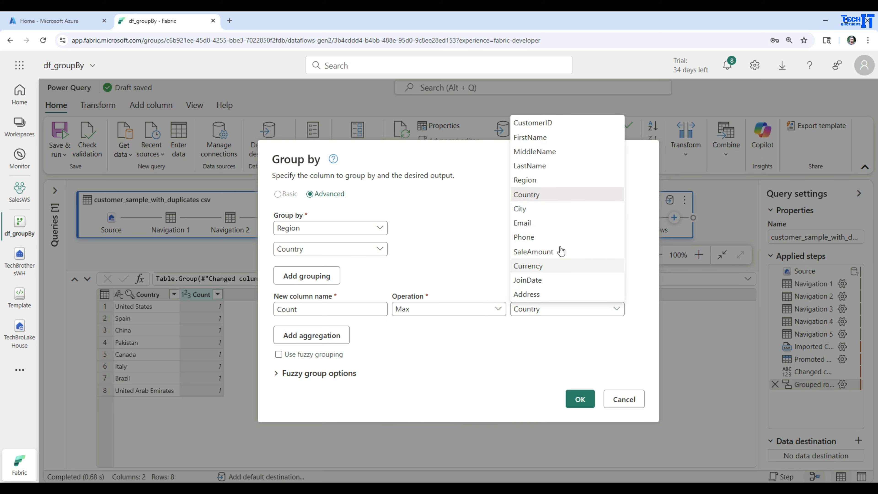
{"action": "left_click", "coordinate": [546, 258]}
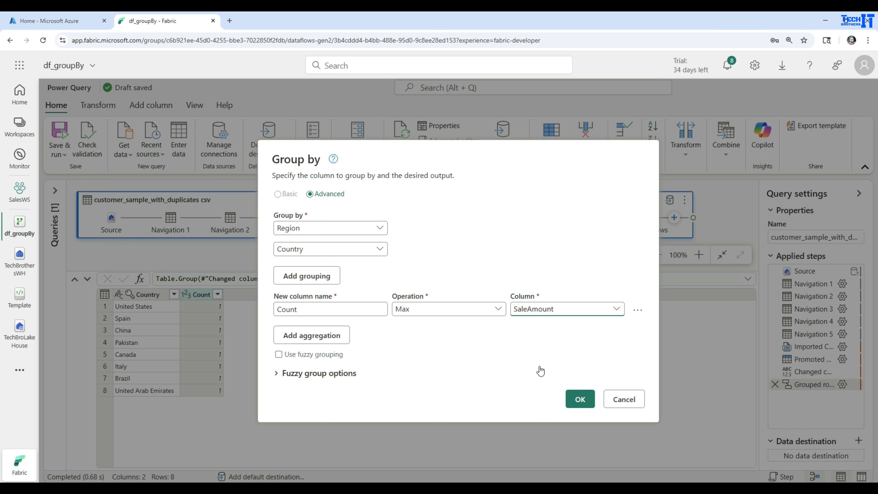
{"action": "left_click_drag", "start_coordinate": [310, 314], "coordinate": [257, 313]}
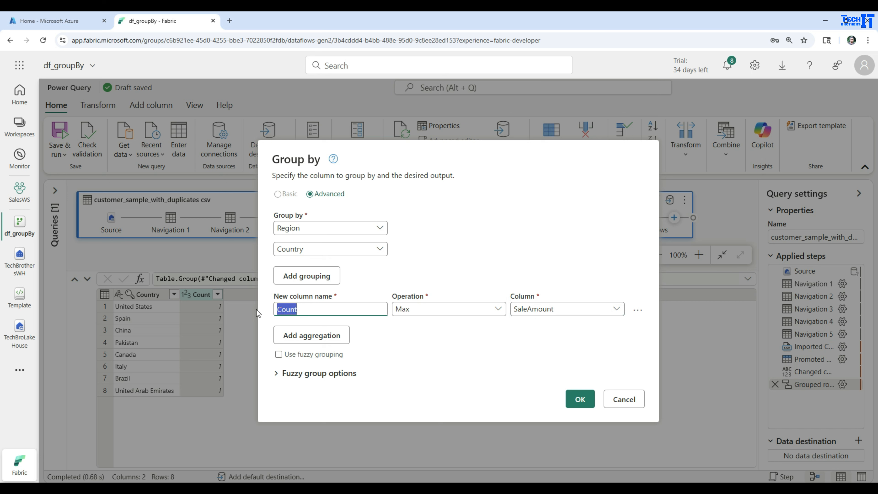
{"action": "type", "text": "MaxSaleAmount"}
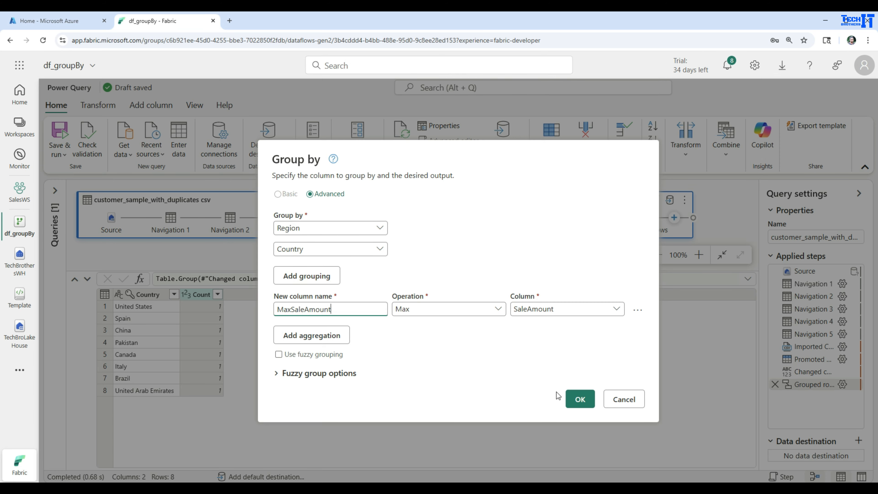
{"action": "left_click", "coordinate": [576, 399]}
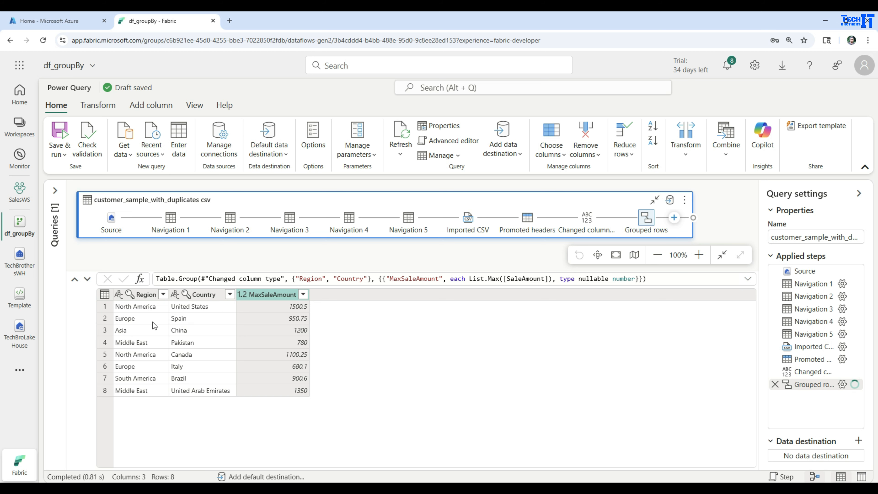
Compare the grouped Spain row with its source rows in the Changed column type step, and return to the Grouped rows step, keeping its settings.
{"action": "left_click", "coordinate": [114, 320]}
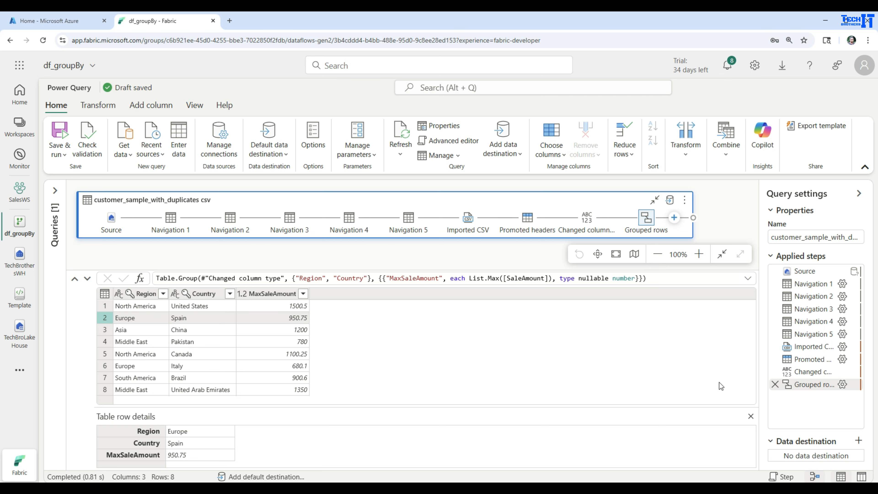
{"action": "left_click", "coordinate": [818, 373]}
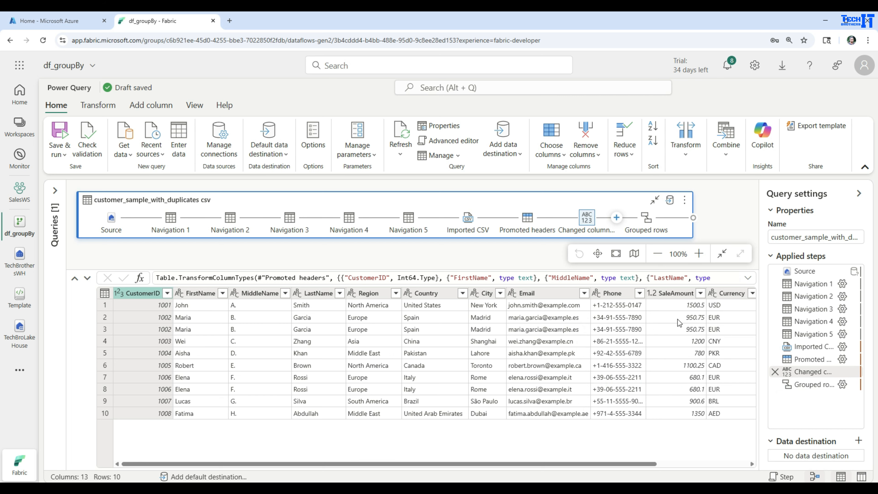
{"action": "left_click", "coordinate": [105, 321]}
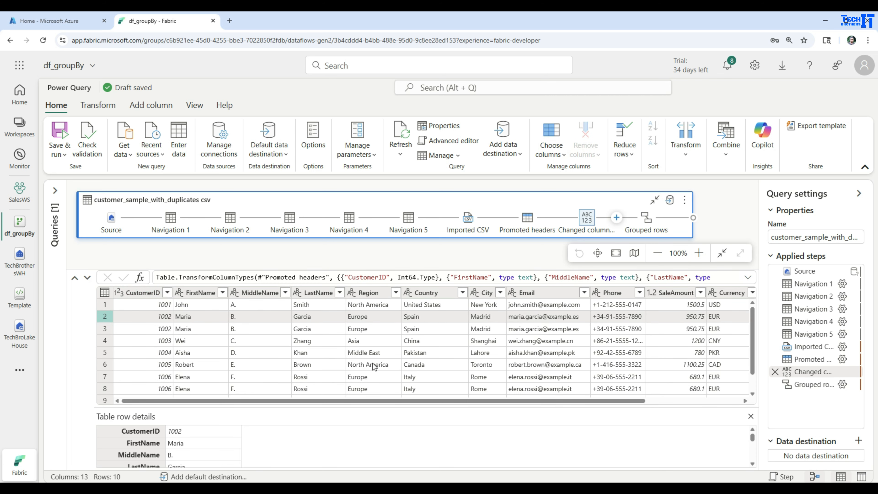
{"action": "double_click", "coordinate": [812, 384]}
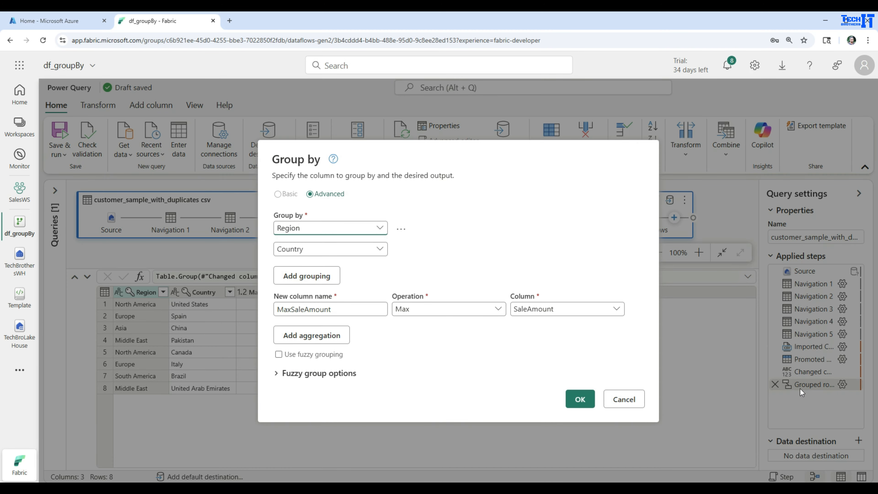
{"action": "left_click", "coordinate": [575, 398]}
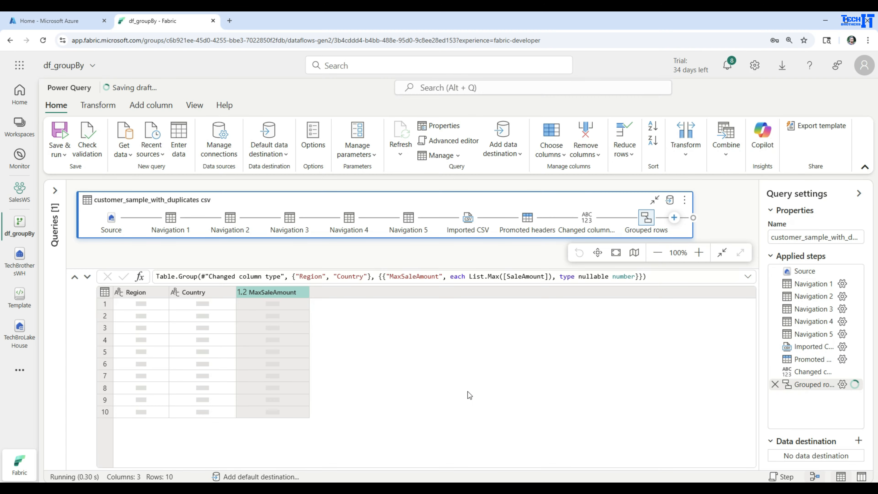